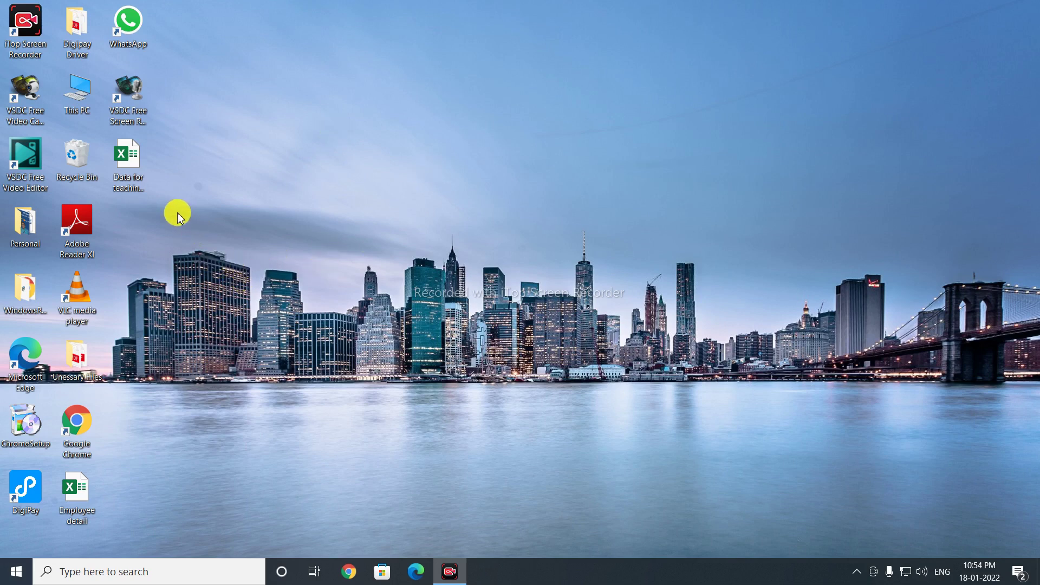
Open the 'Data for teaching formula (Datedif)' workbook from the desktop.
click(132, 171)
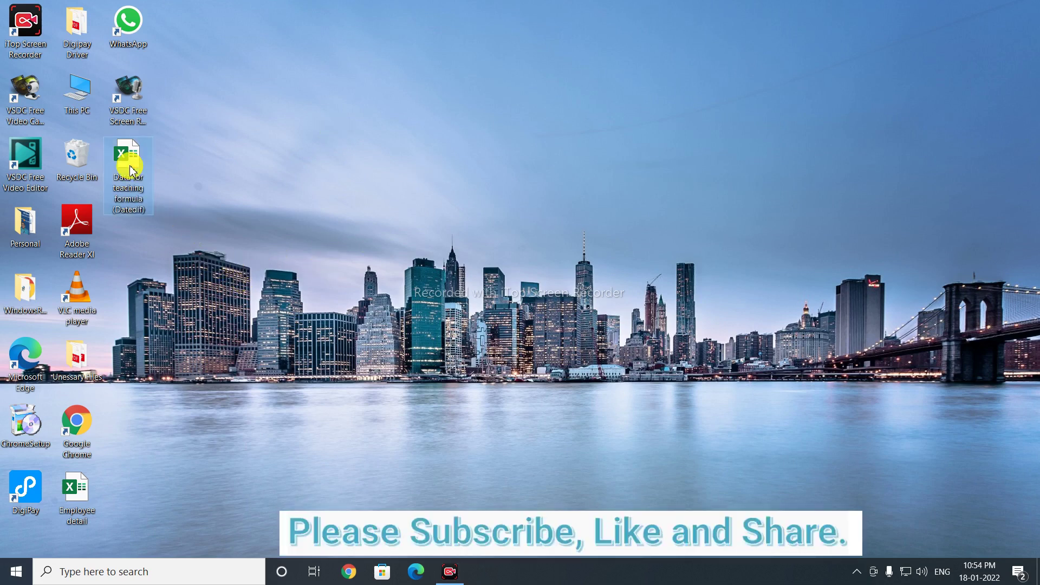
double_click(131, 171)
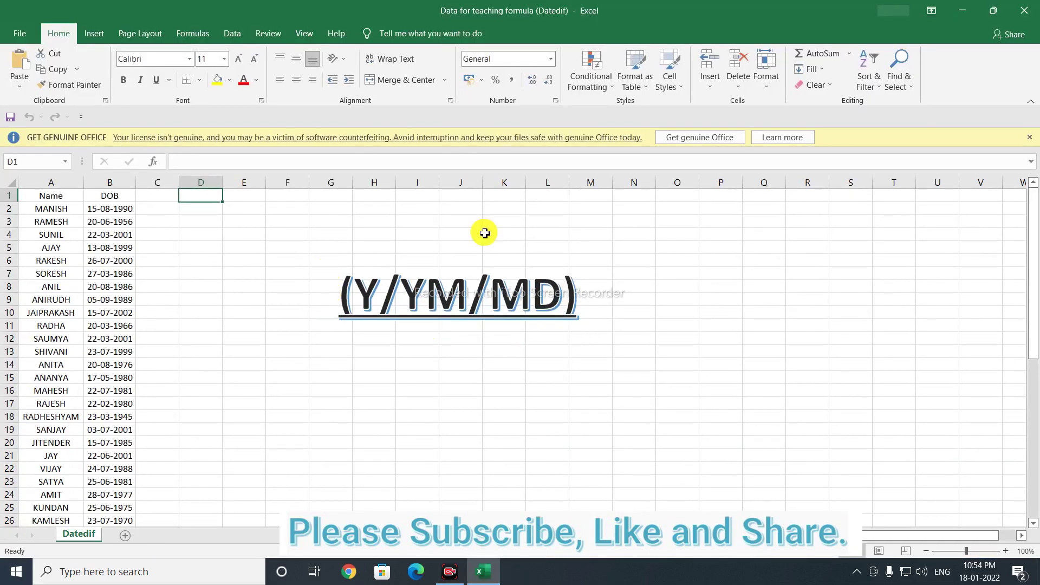
Dismiss the Get Genuine Office warning and select the Name and DOB columns.
click(1029, 137)
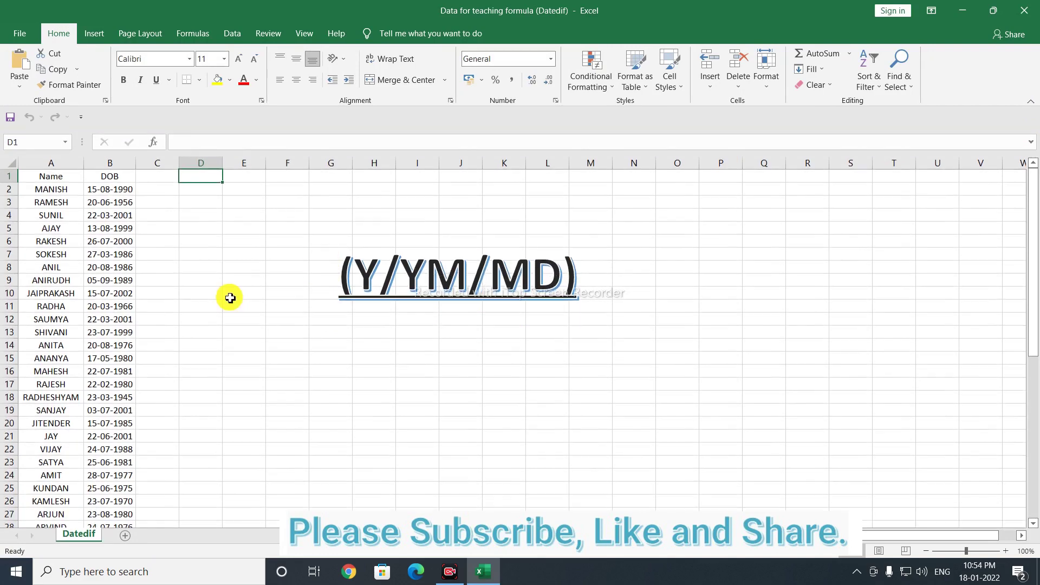
click(254, 305)
click(45, 186)
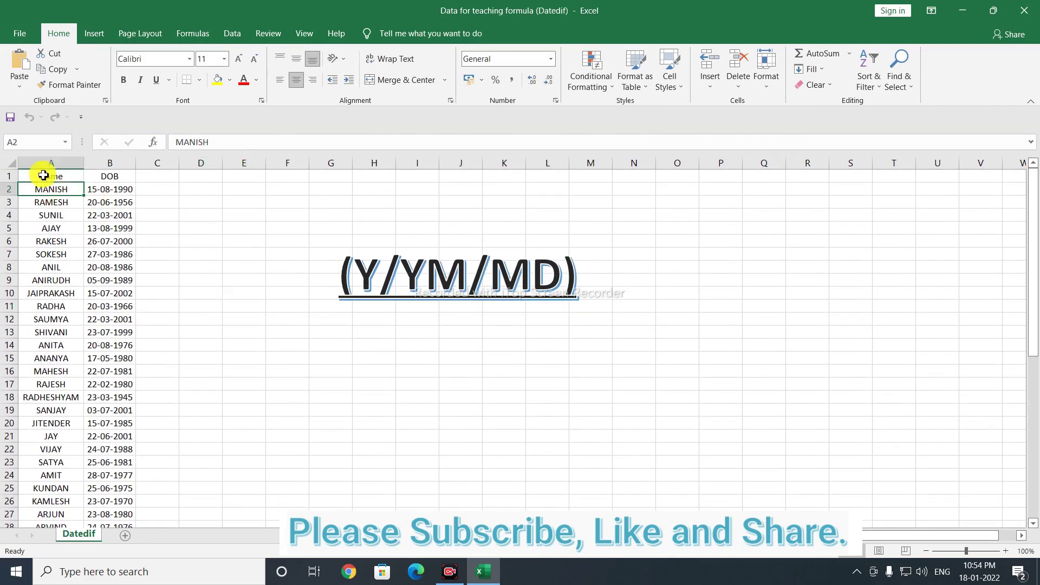
click(44, 163)
click(105, 164)
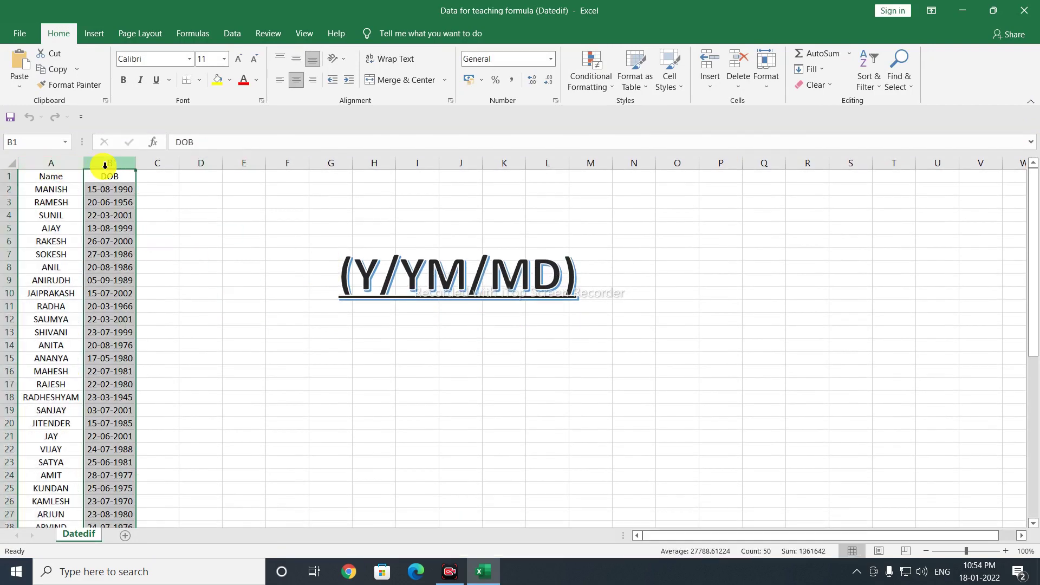
drag(65, 164, 95, 166)
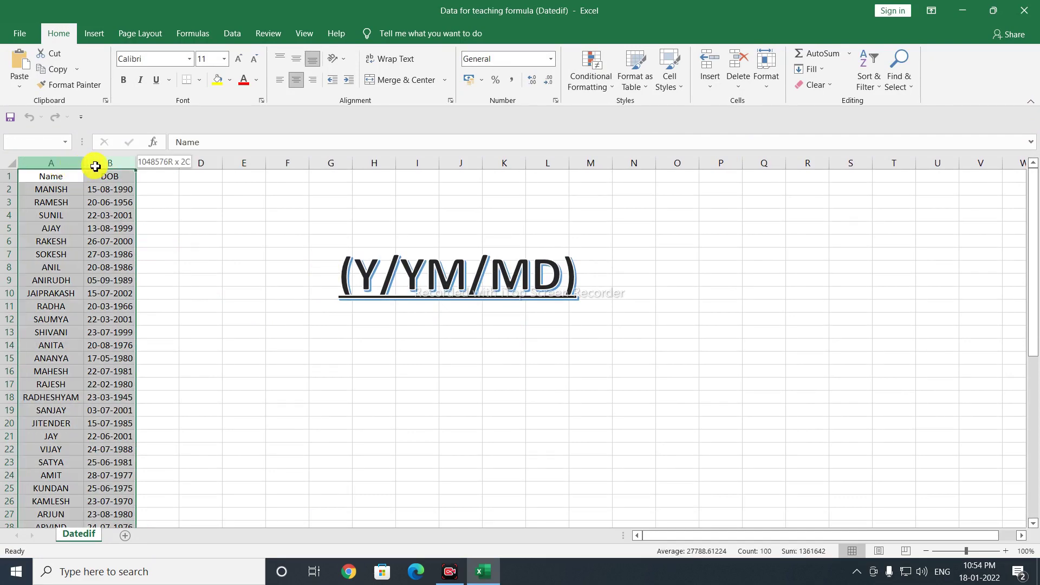
scroll(92, 255, down, 2)
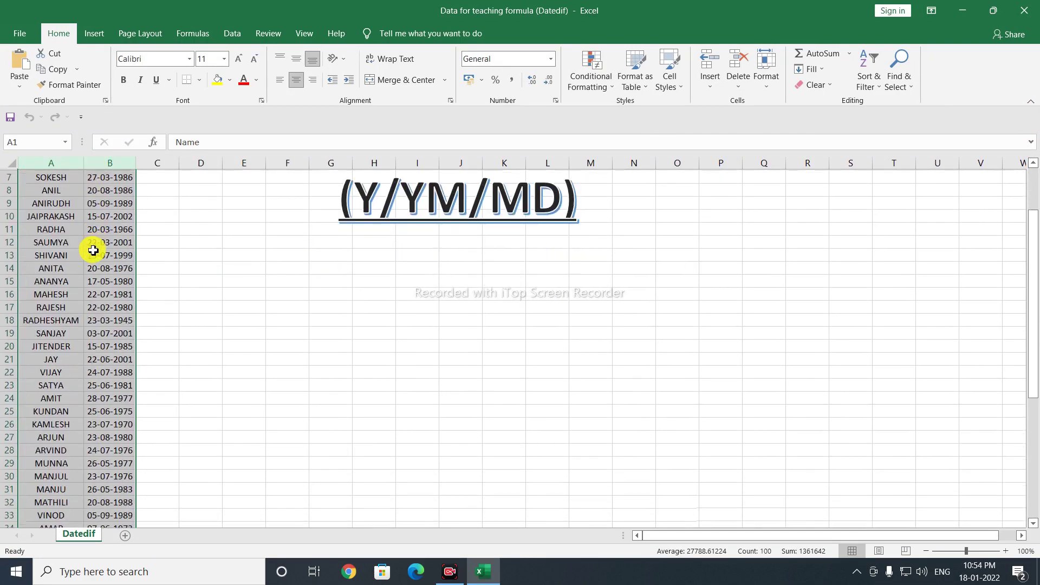
scroll(92, 255, down, 3)
scroll(92, 255, down, 2)
scroll(92, 255, up, 5)
scroll(91, 255, up, 2)
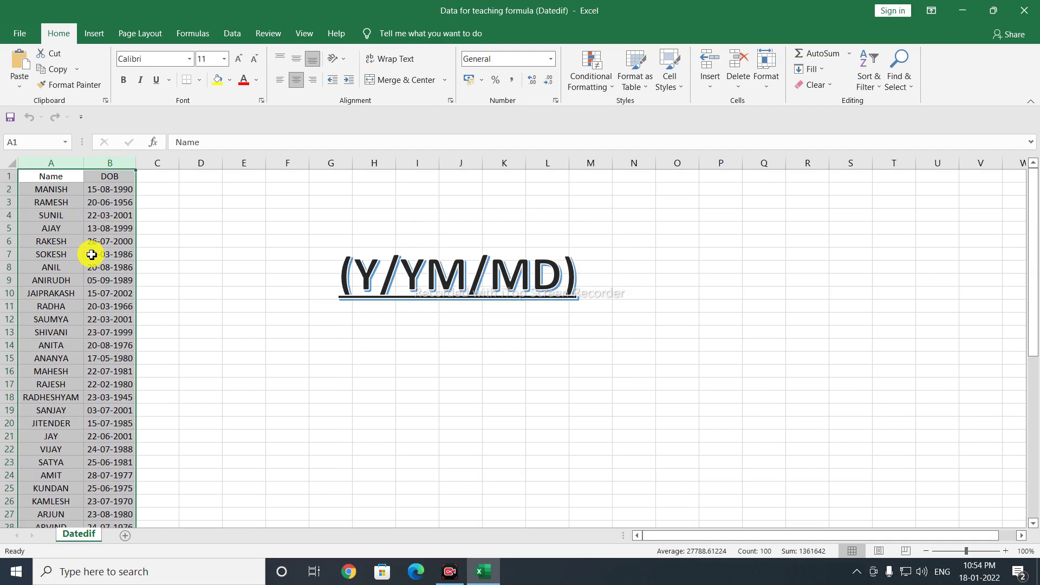
Fill the Name and DOB header cells A1:B1 with yellow.
click(207, 269)
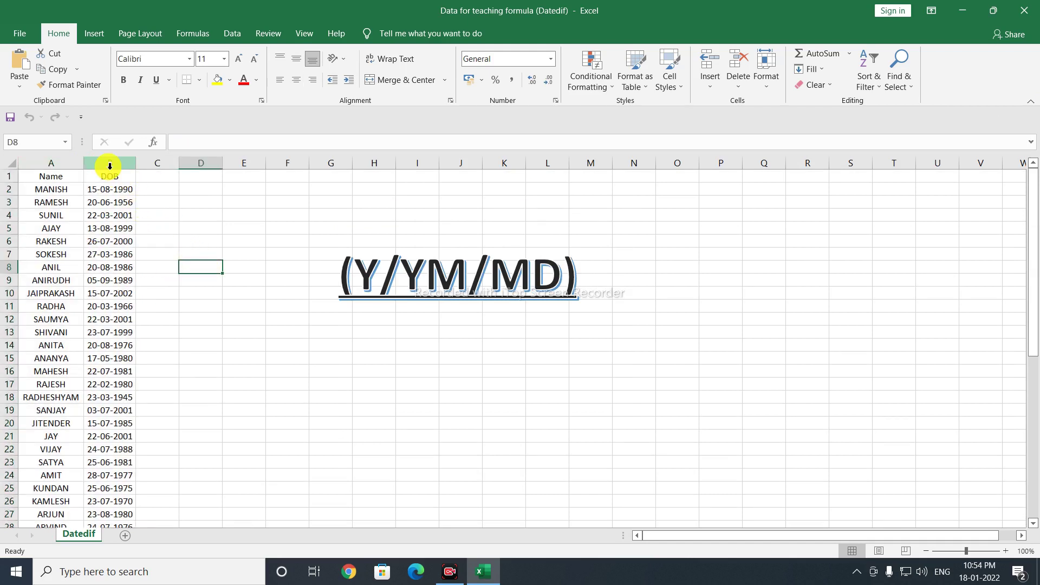
click(150, 176)
click(103, 177)
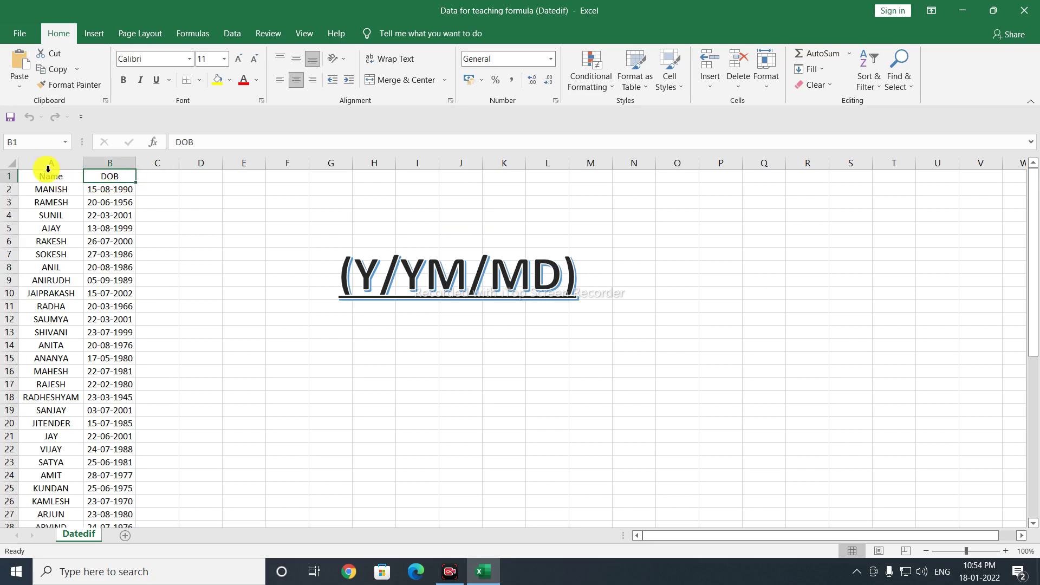
drag(48, 169, 113, 163)
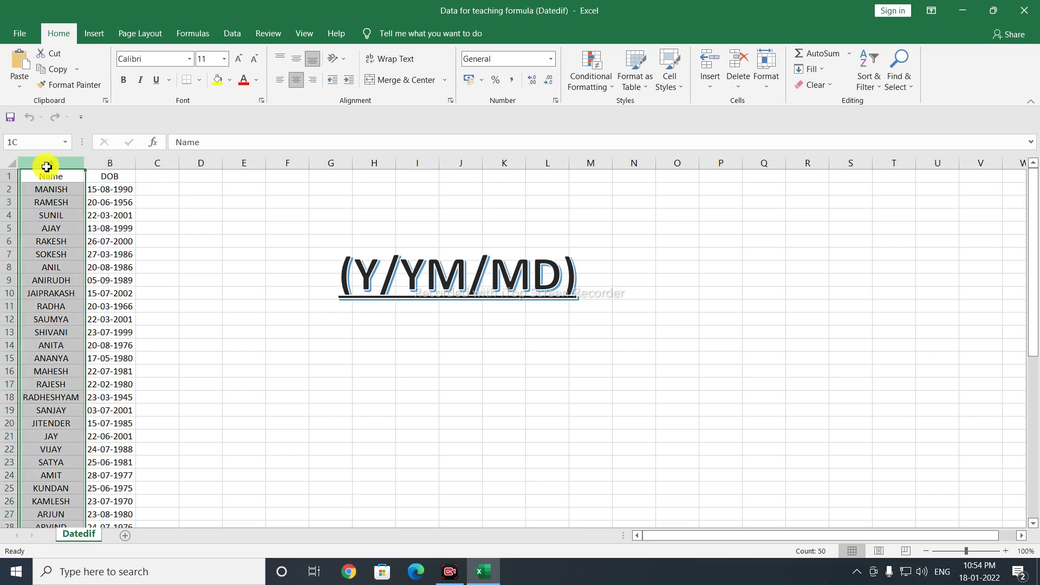
click(113, 164)
click(51, 179)
mouse_move(47, 179)
mouse_down()
mouse_move(52, 203)
mouse_move(114, 176)
mouse_up()
click(218, 80)
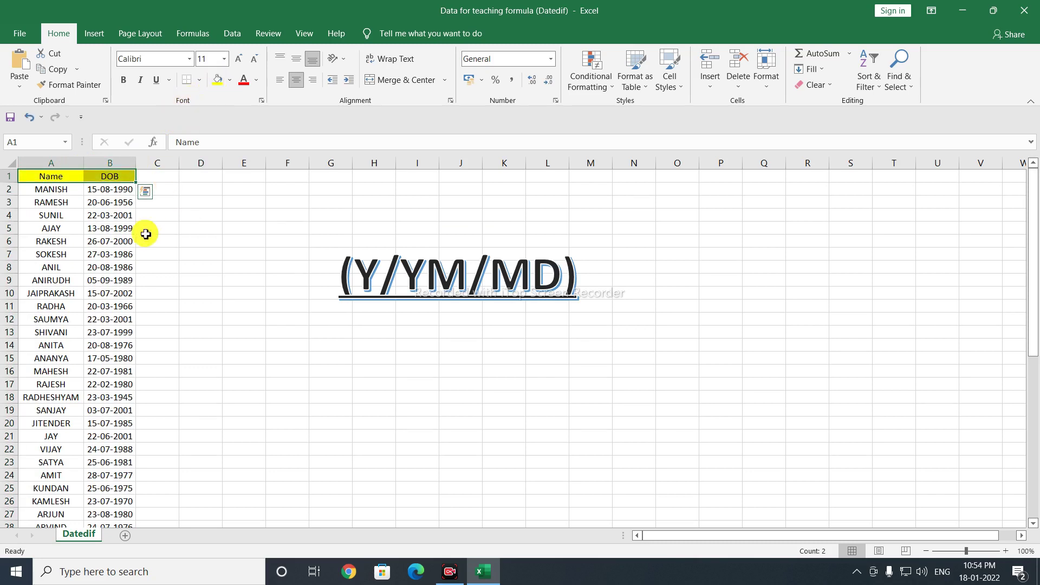
click(153, 277)
Drag the (Y/YM/MD) label further to the right of the data.
click(400, 275)
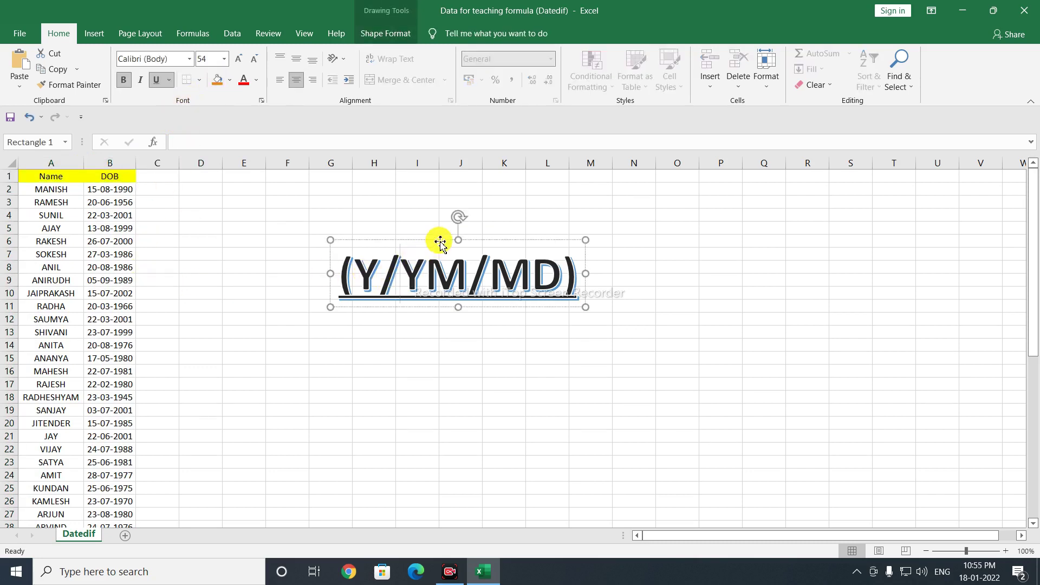
drag(440, 242, 501, 242)
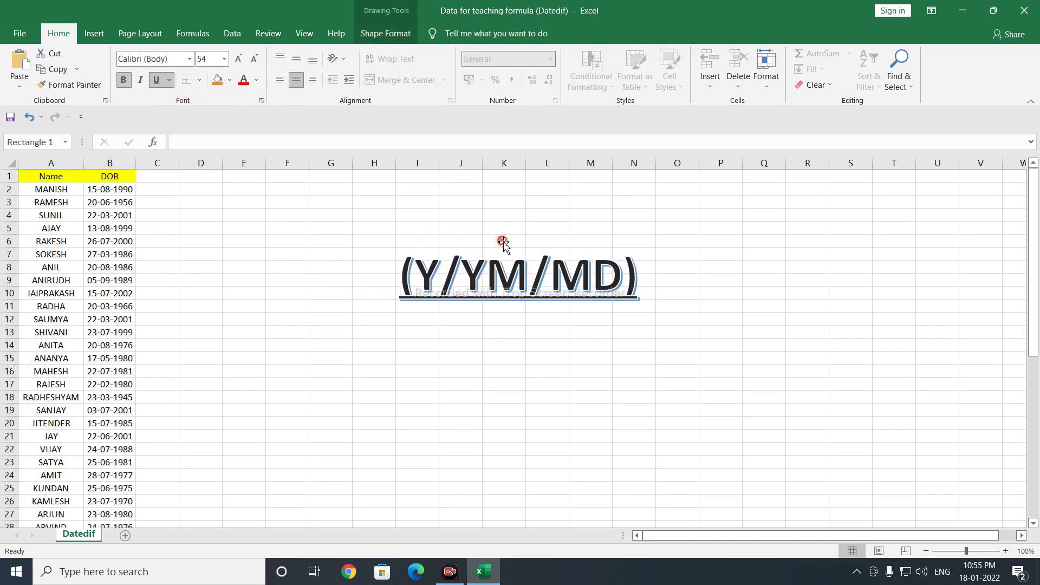
click(257, 259)
click(467, 271)
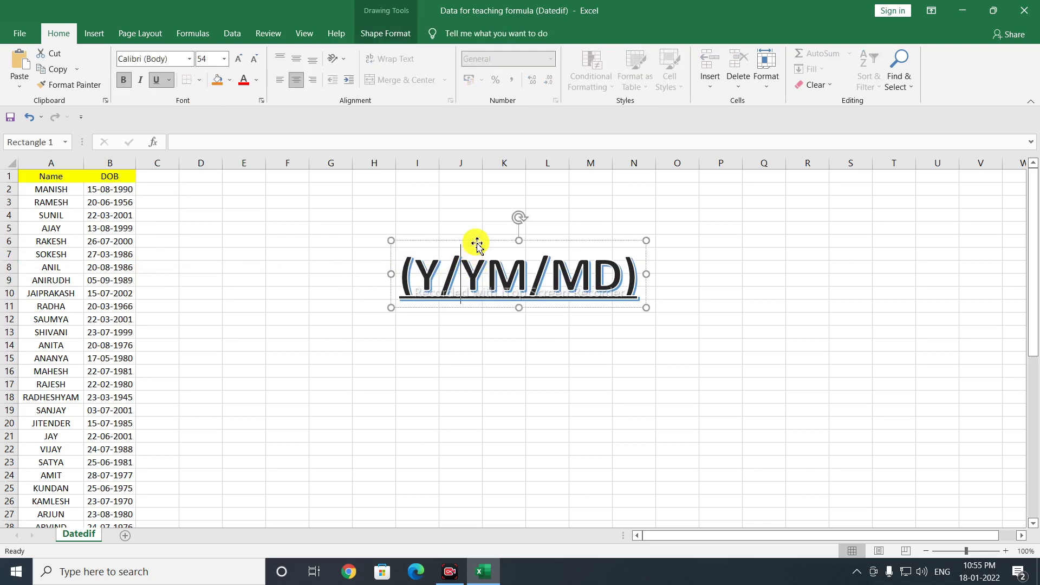
drag(477, 243, 504, 241)
click(235, 263)
ctrl+scroll(236, 263, up, 2)
ctrl+scroll(236, 263, up, 1)
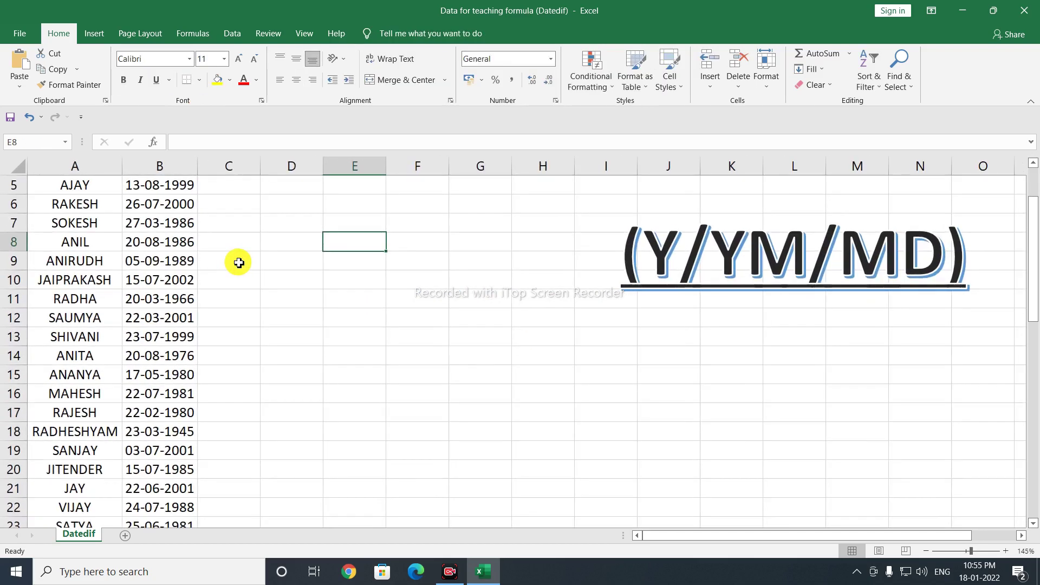
ctrl+scroll(239, 263, up, 1)
scroll(271, 266, up, 2)
Reposition the (Y/YM/MD) label near the top rows around G4:L8, then select C2.
click(754, 327)
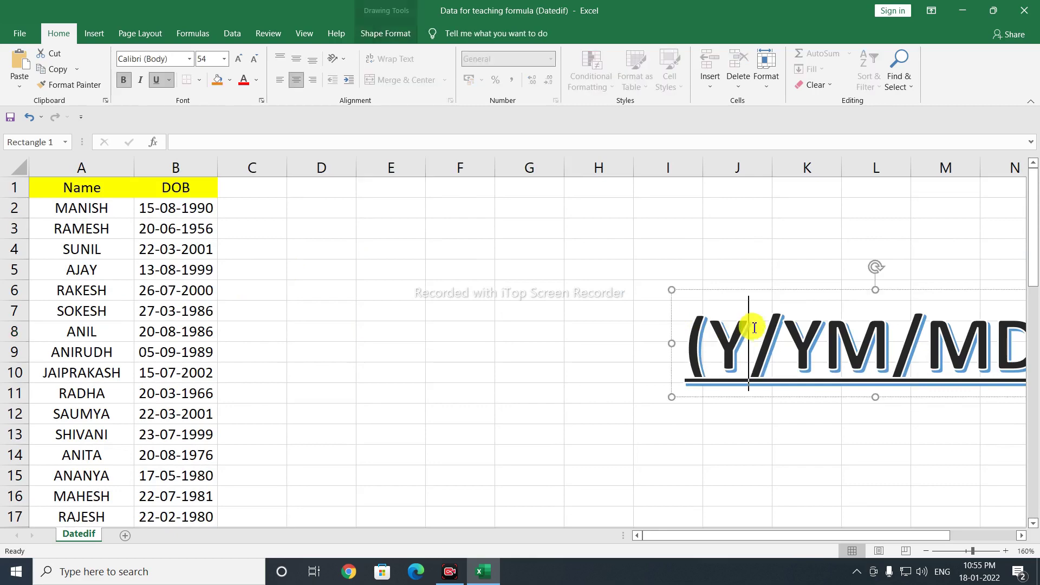
drag(758, 295, 408, 270)
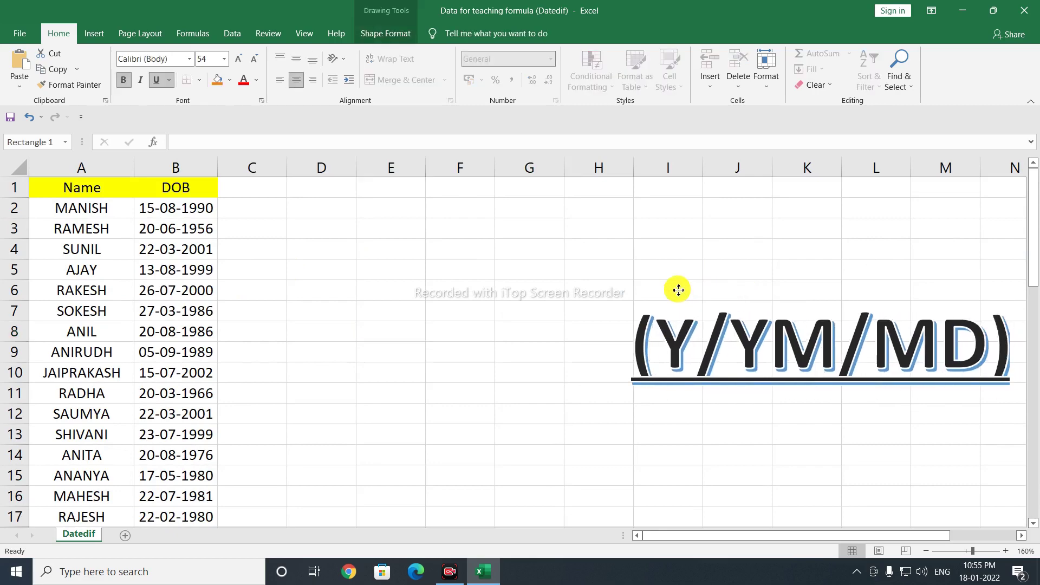
click(408, 271)
ctrl+scroll(412, 276, up, 1)
scroll(418, 284, up, 1)
click(734, 319)
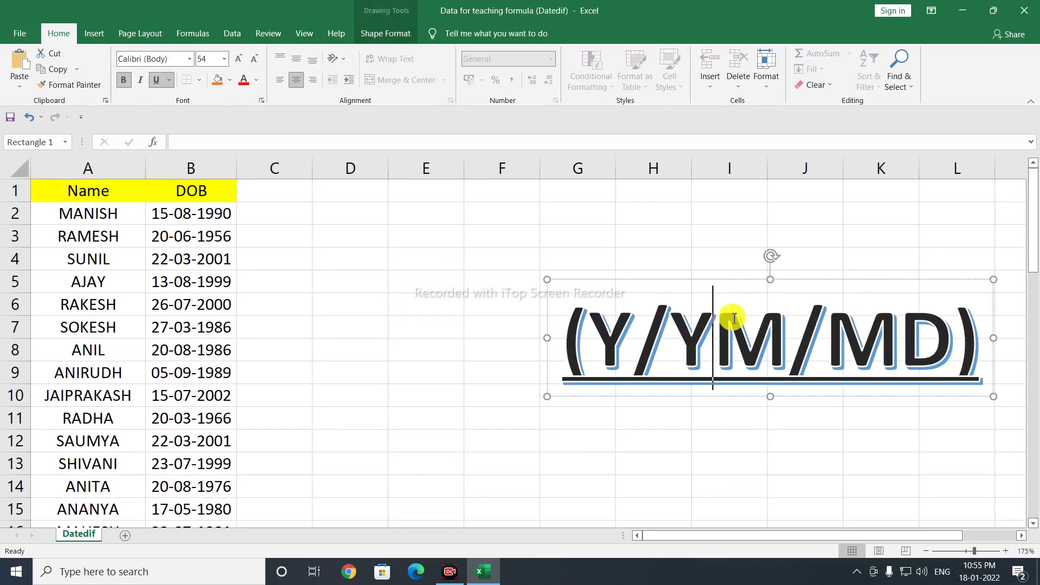
drag(732, 281, 725, 232)
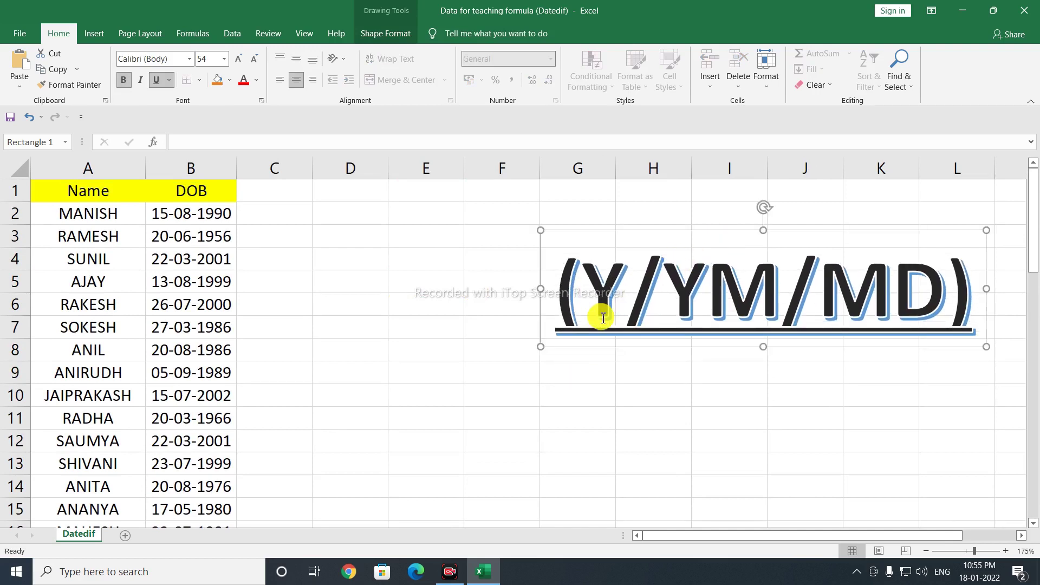
click(662, 294)
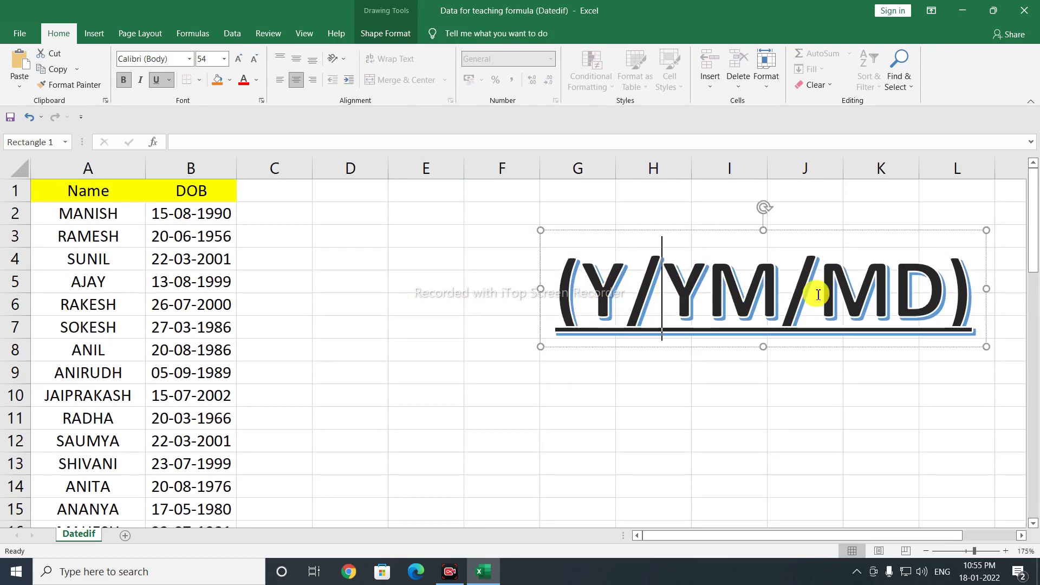
click(834, 292)
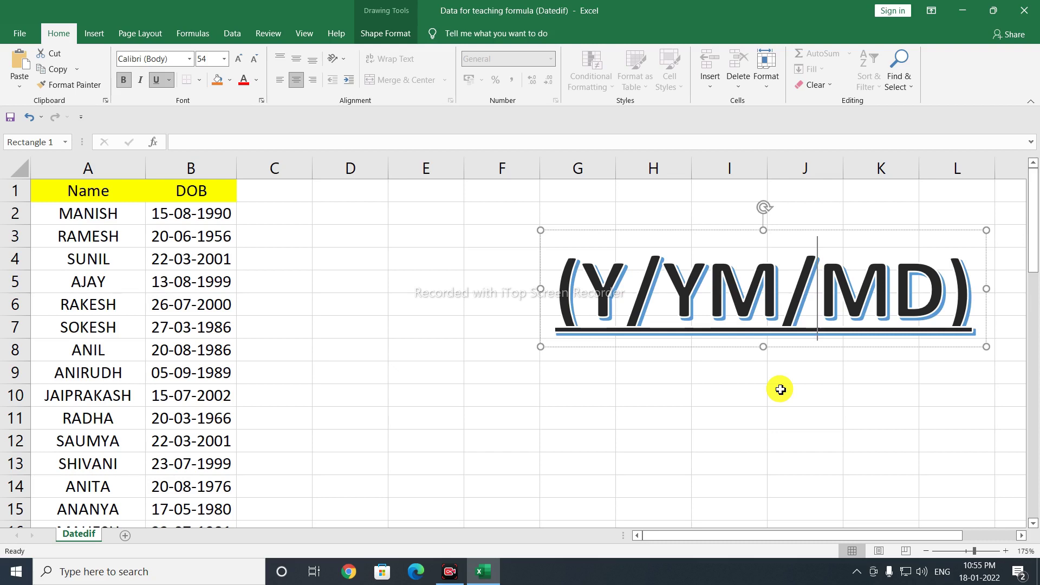
click(269, 222)
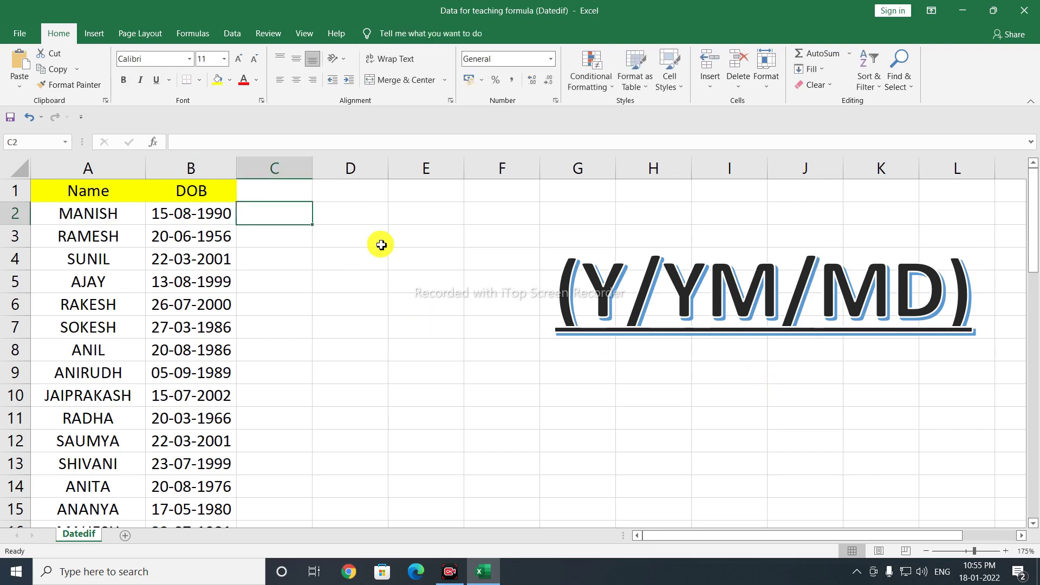
Start the formula =datedif(B2 in cell C2.
click(3, 220)
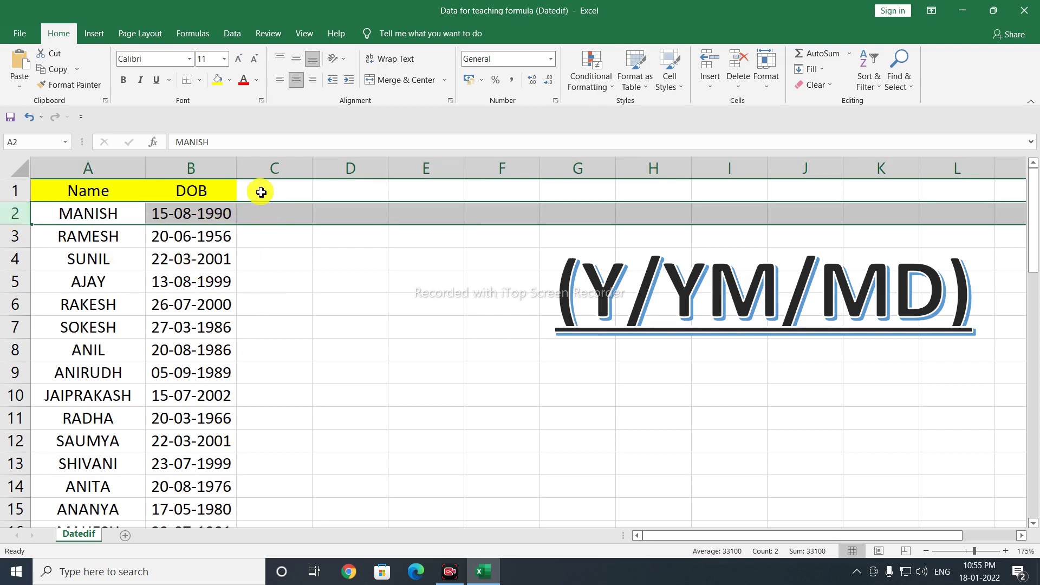
click(256, 213)
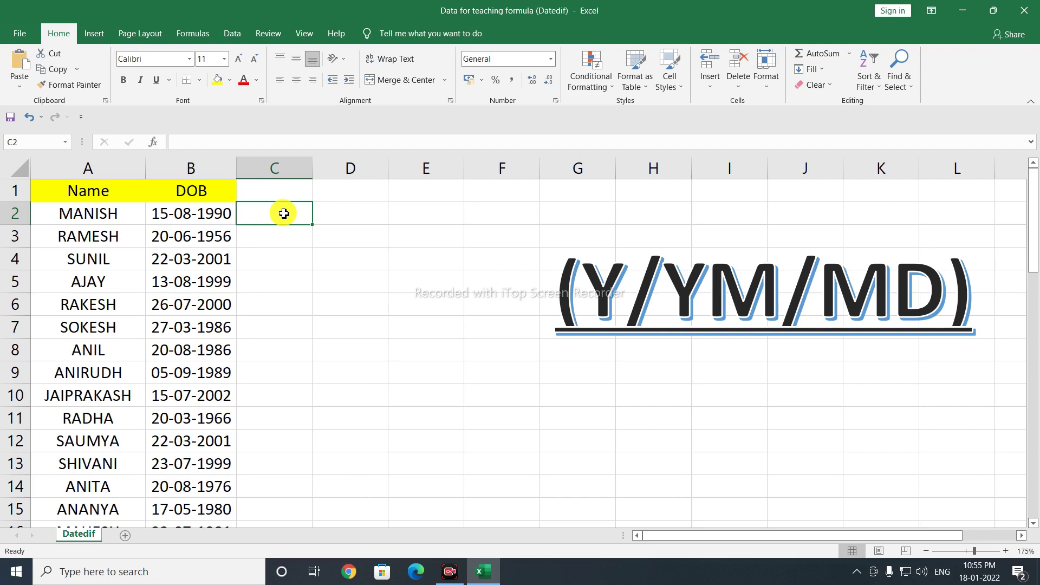
text(=)
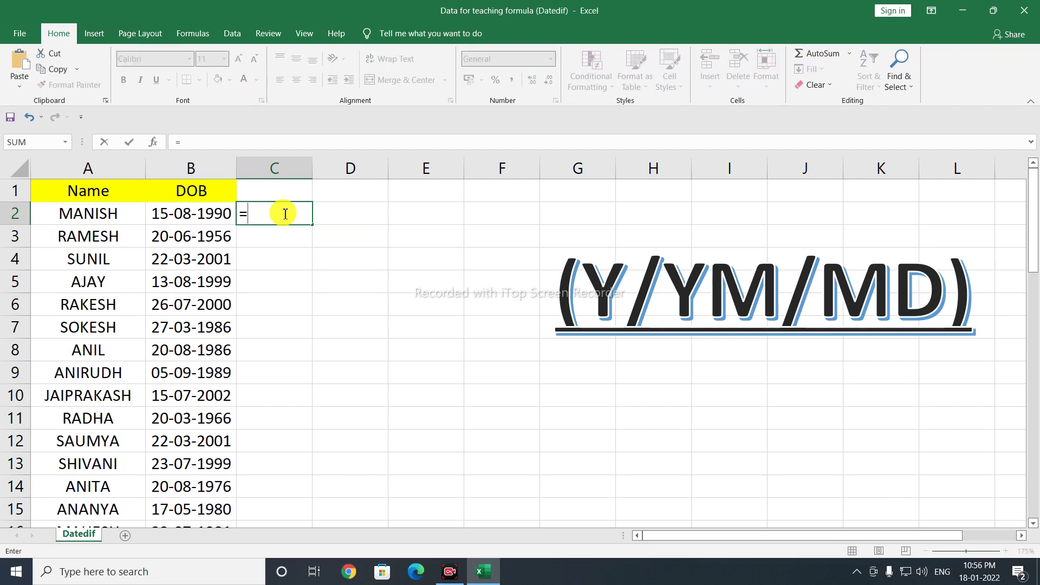
text(dated)
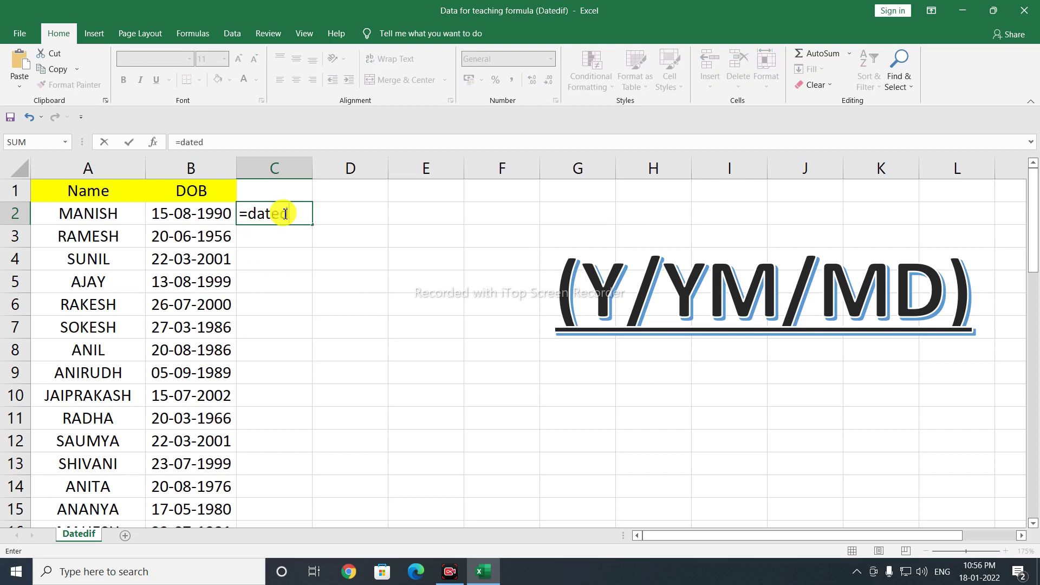
text(if)
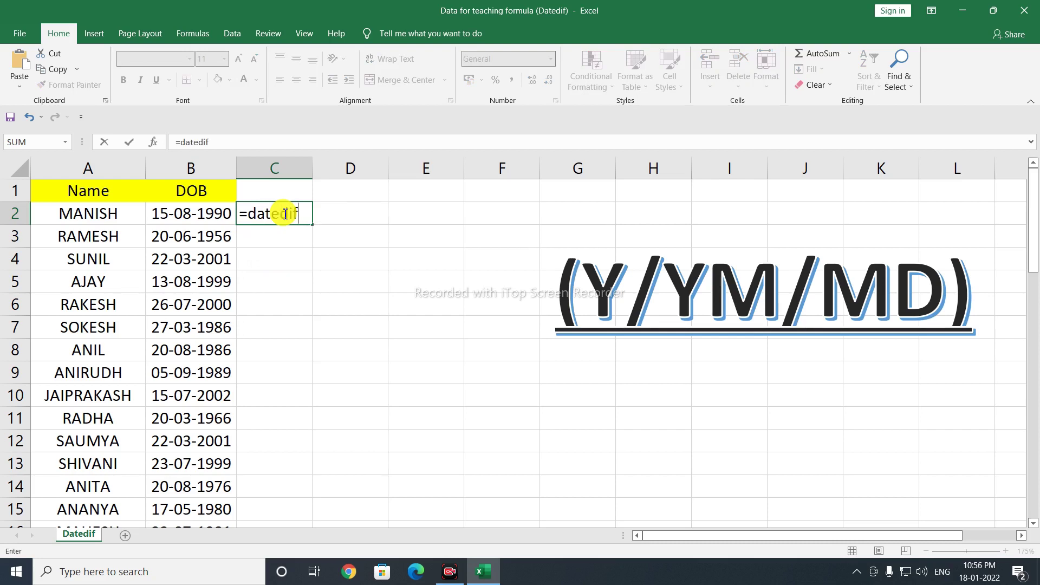
text(()
click(190, 216)
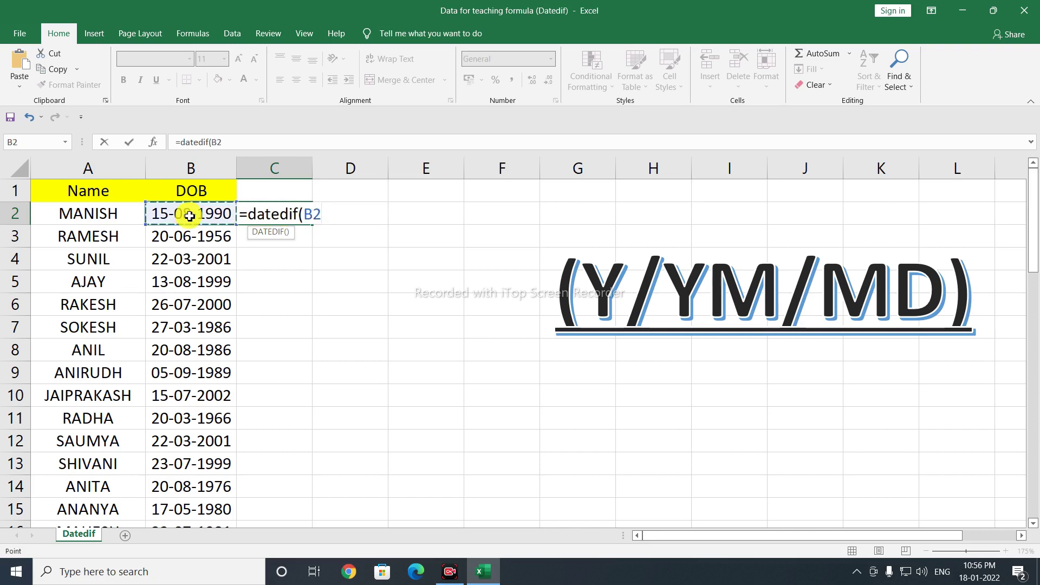
Complete C2 as =DATEDIF(B2,TODAY(),"Y"), returning 31 years.
text(,)
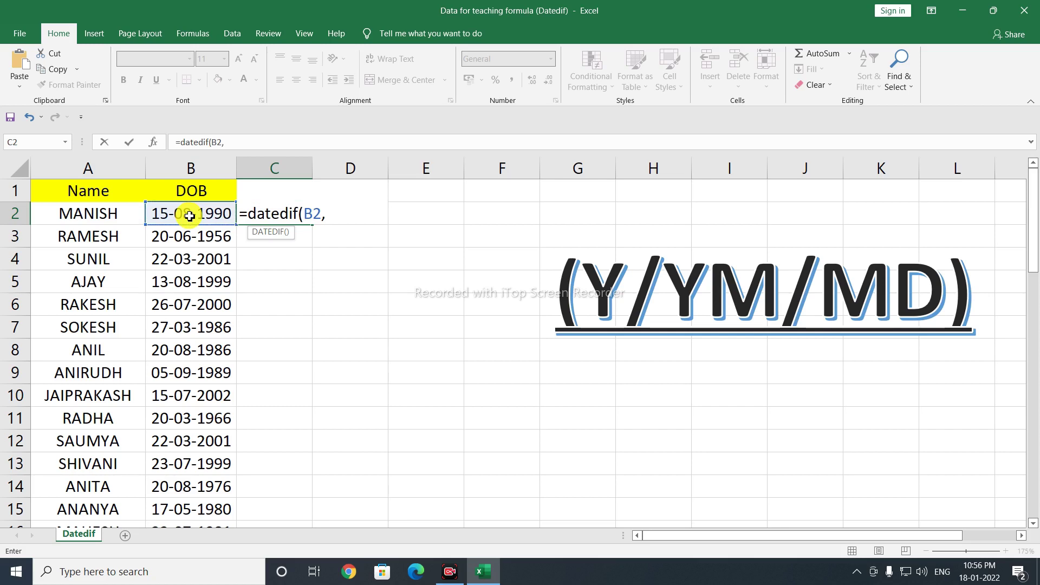
text(to)
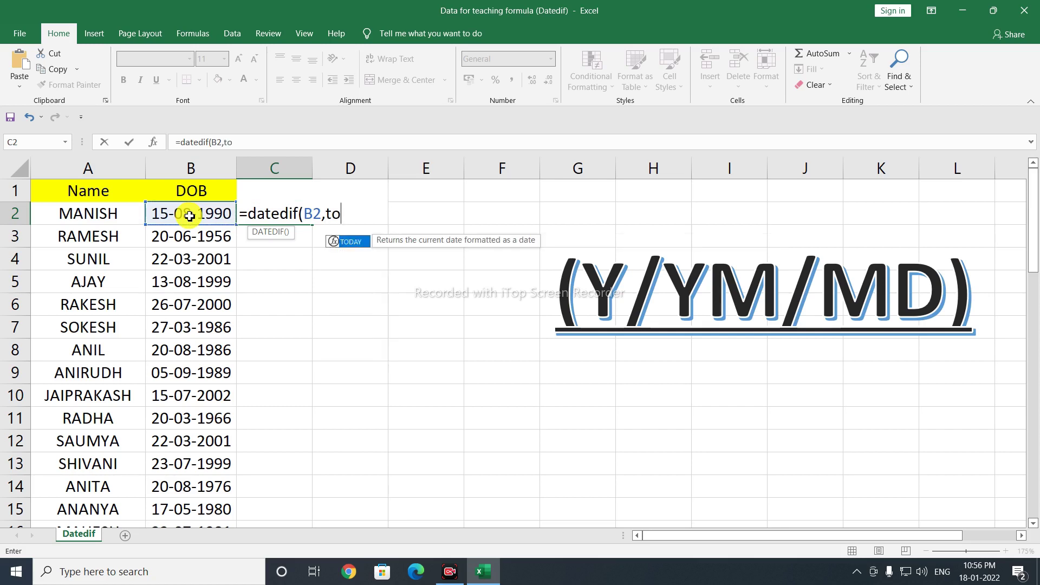
text(day)
text((),)
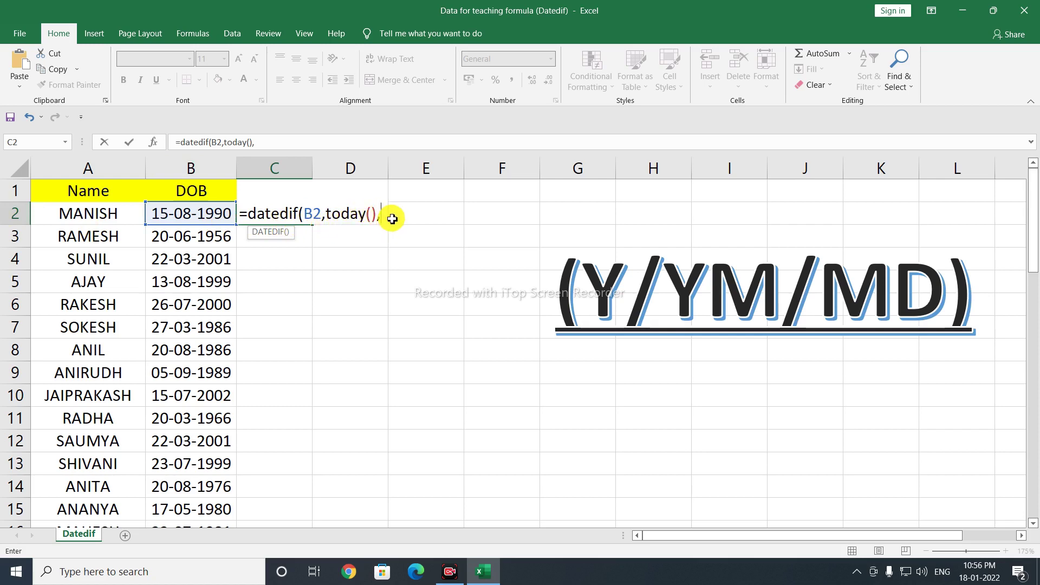
text(")
text(Y)
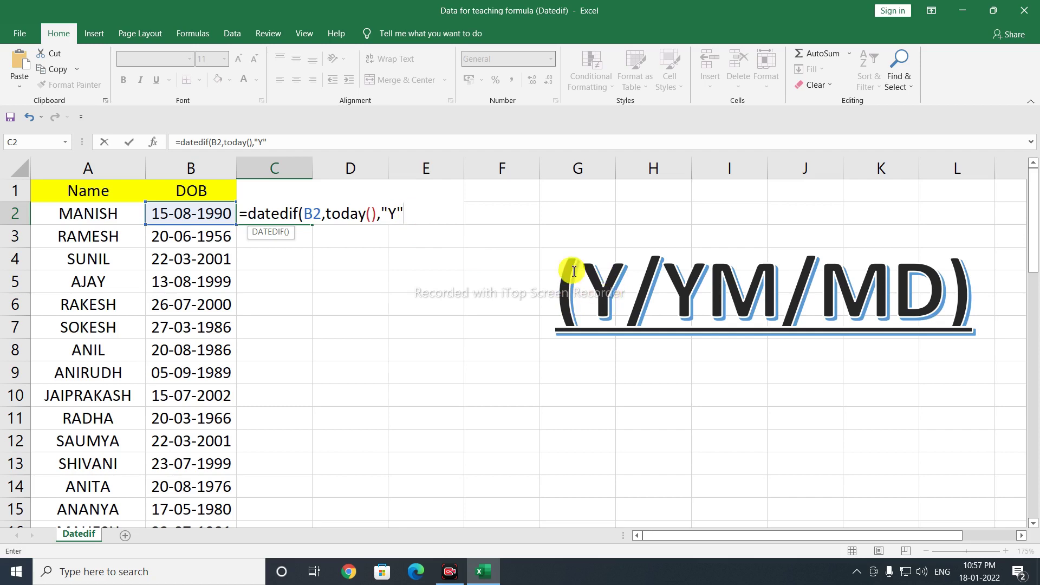
text())
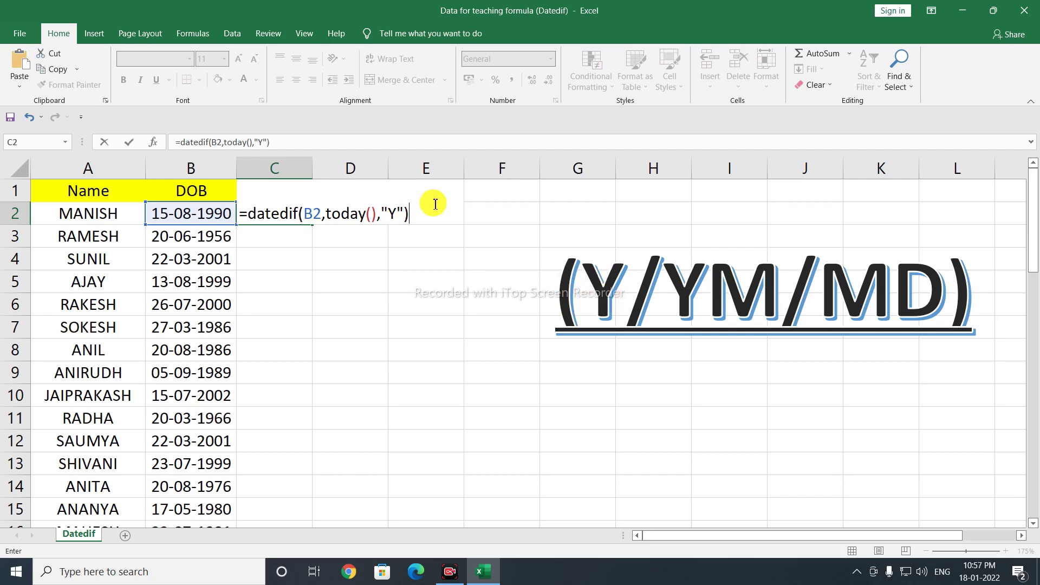
key(Return)
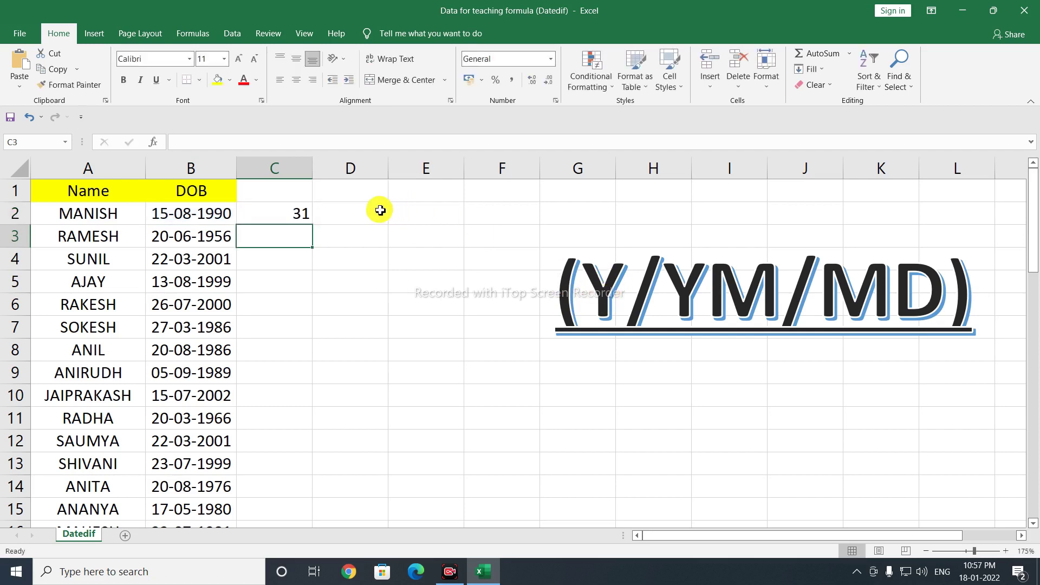
click(283, 223)
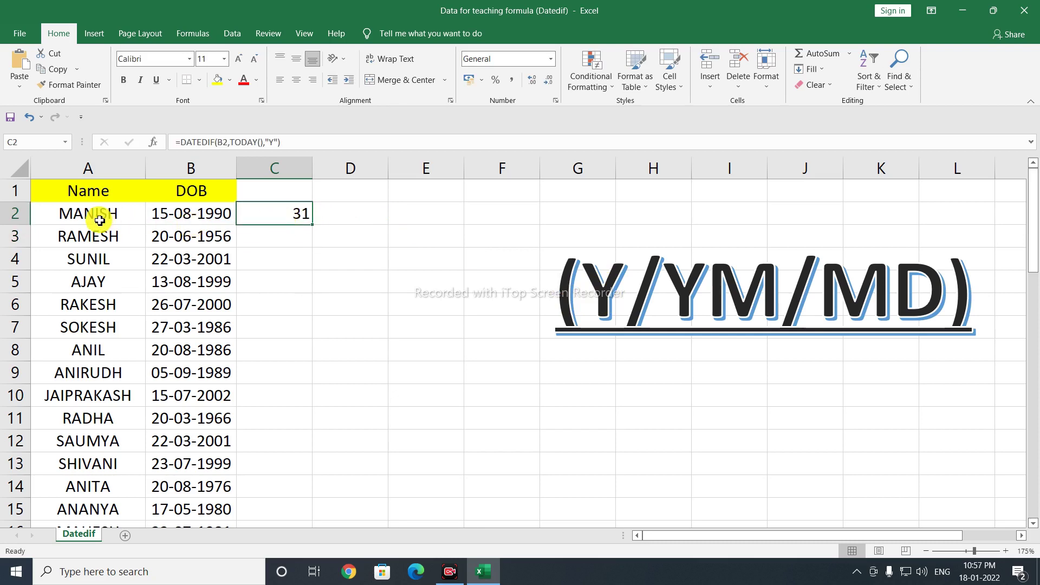
click(10, 215)
click(10, 214)
click(158, 213)
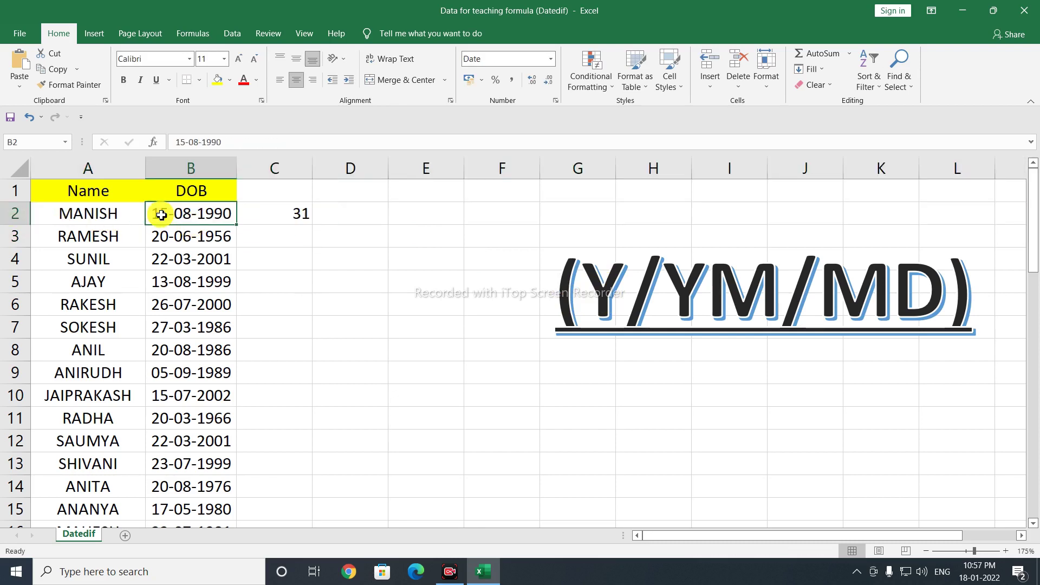
click(301, 218)
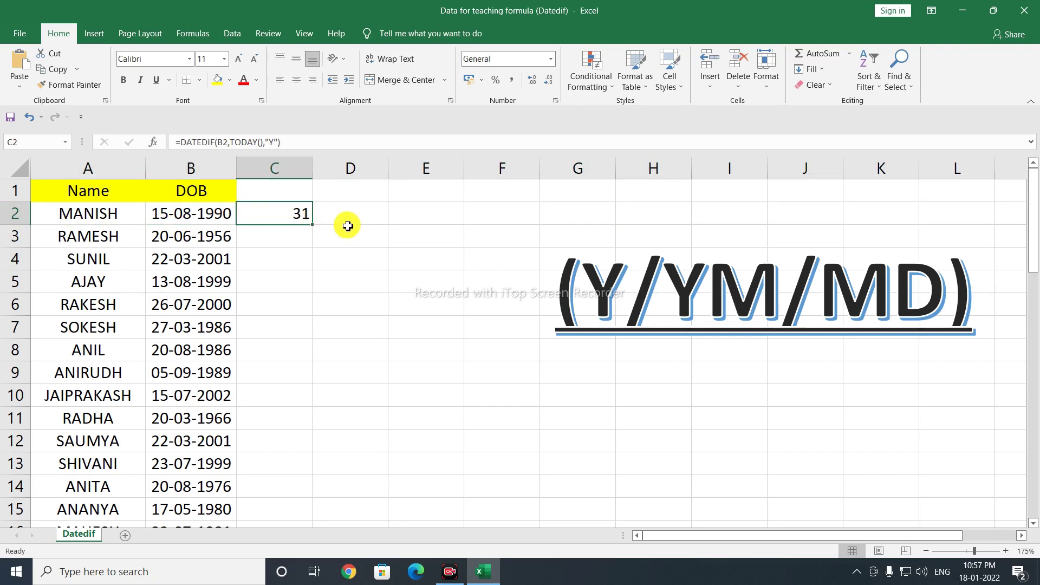
click(349, 219)
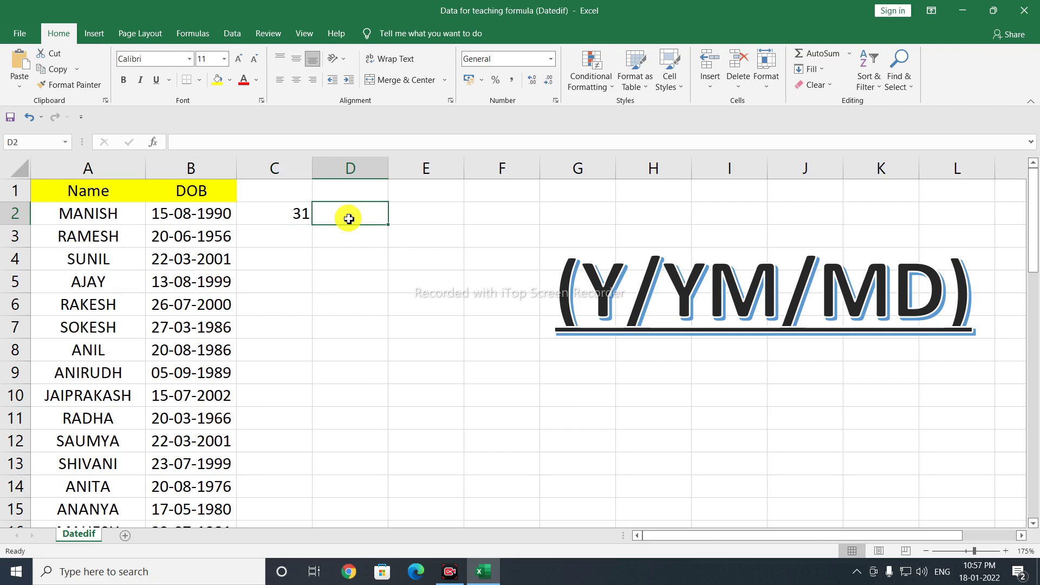
Enter =DATEDIF(B2,TODAY(),"ym") in D2, giving 5 months, and review C2 and D2.
text(=)
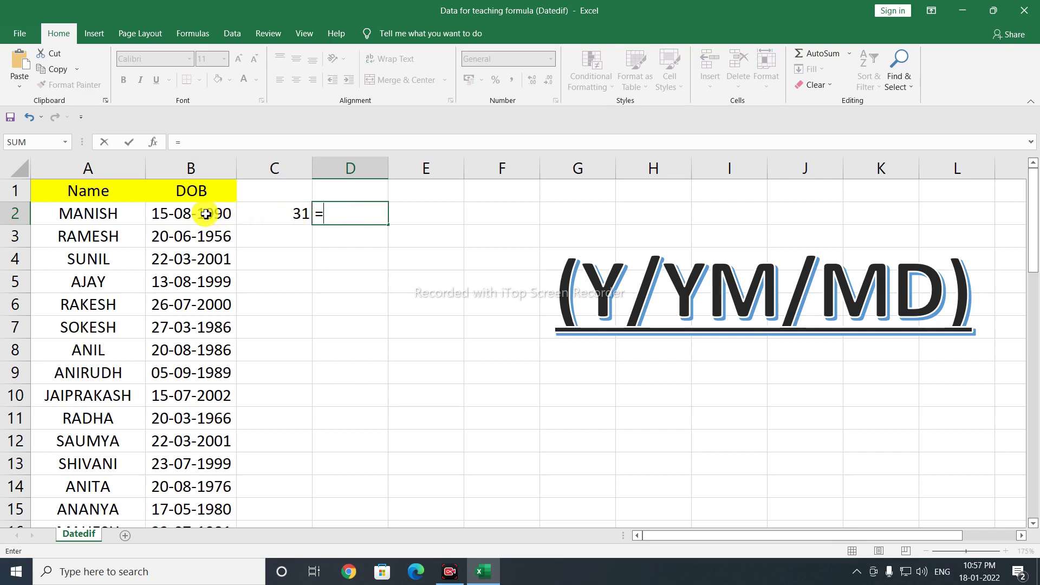
text(dated)
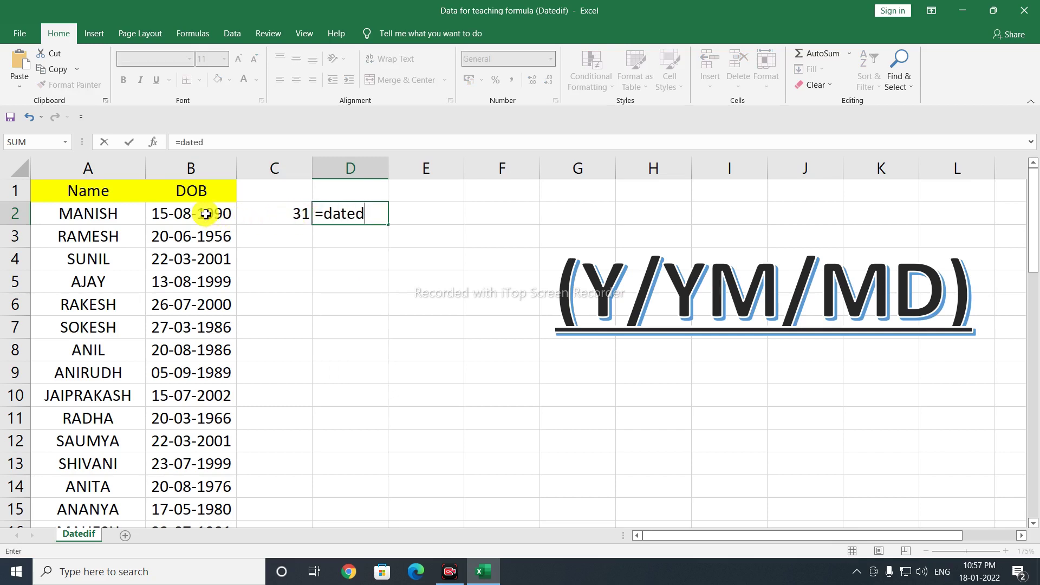
text(if()
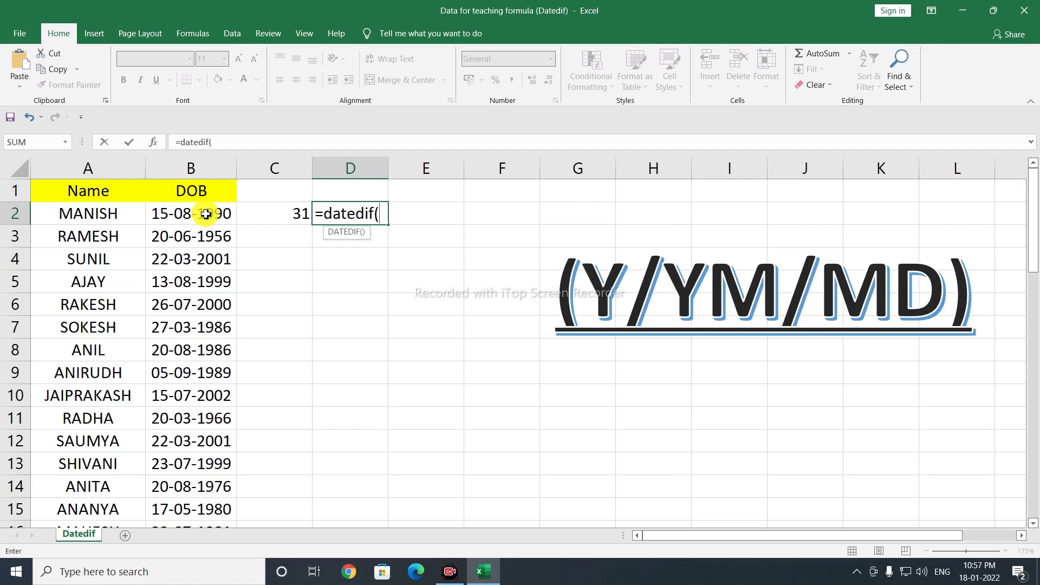
click(175, 215)
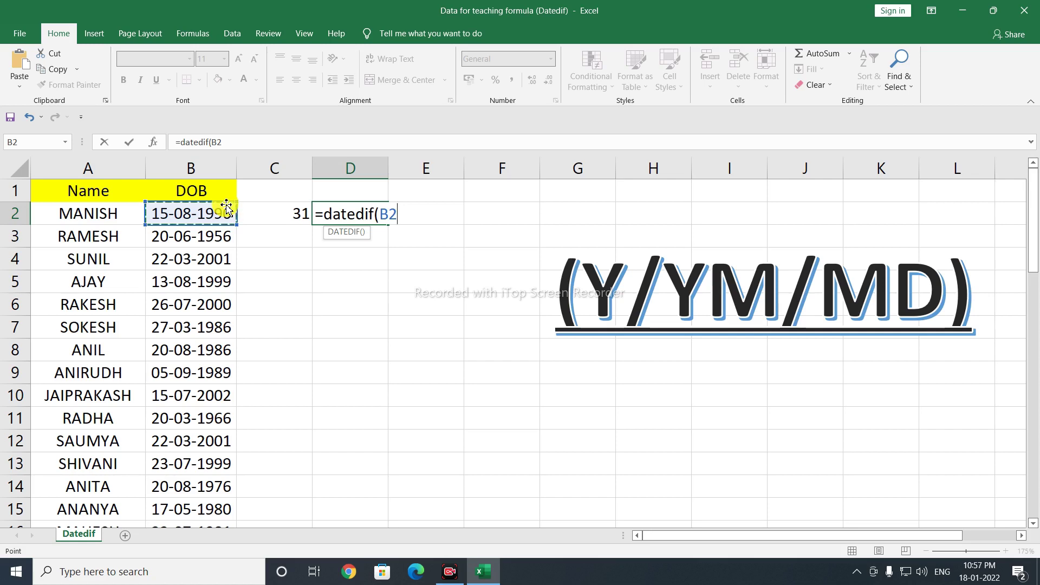
text(,)
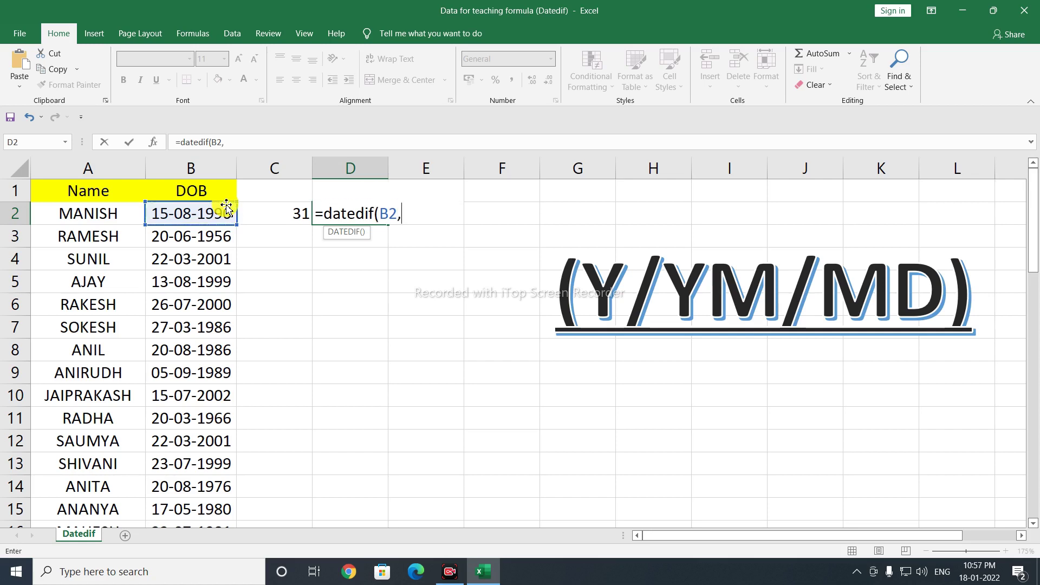
text(today)
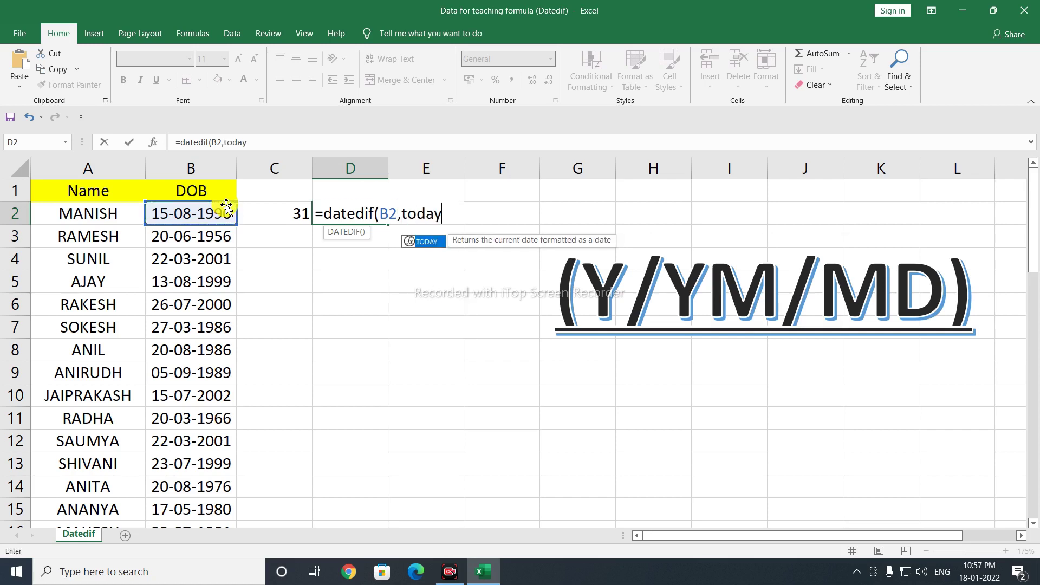
text((),"ym)
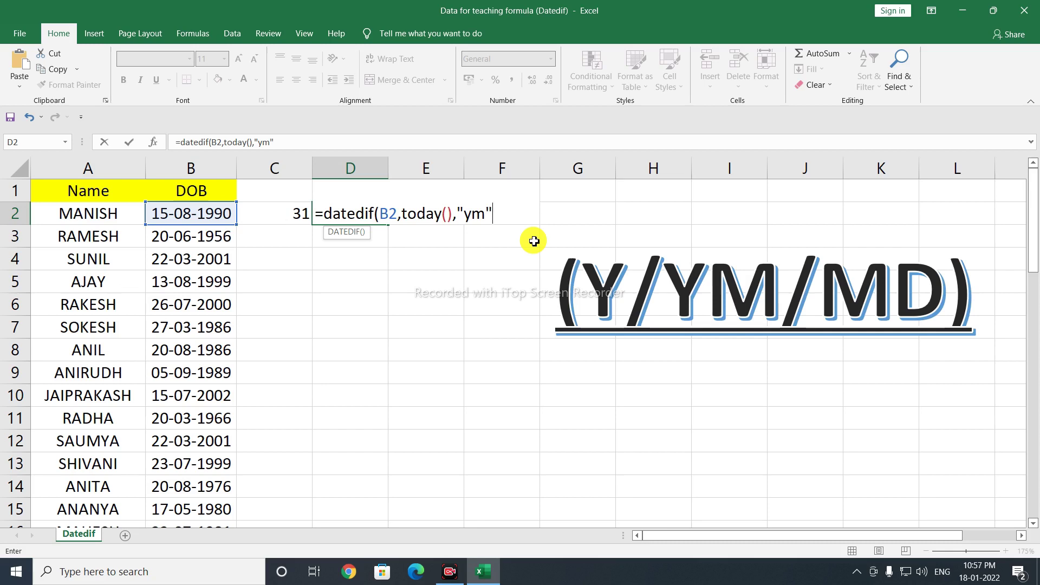
text())
key(Return)
click(346, 211)
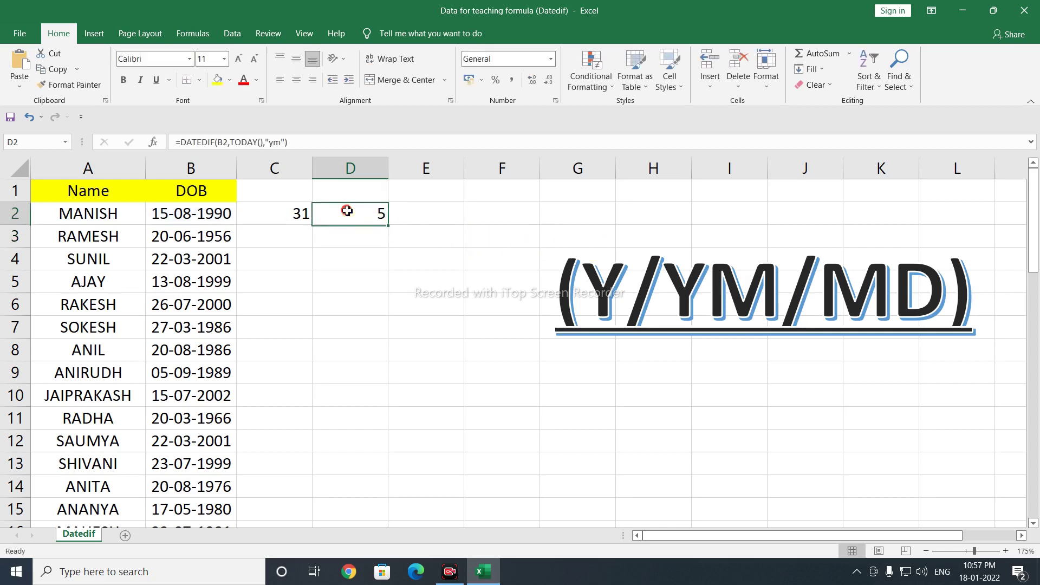
click(285, 213)
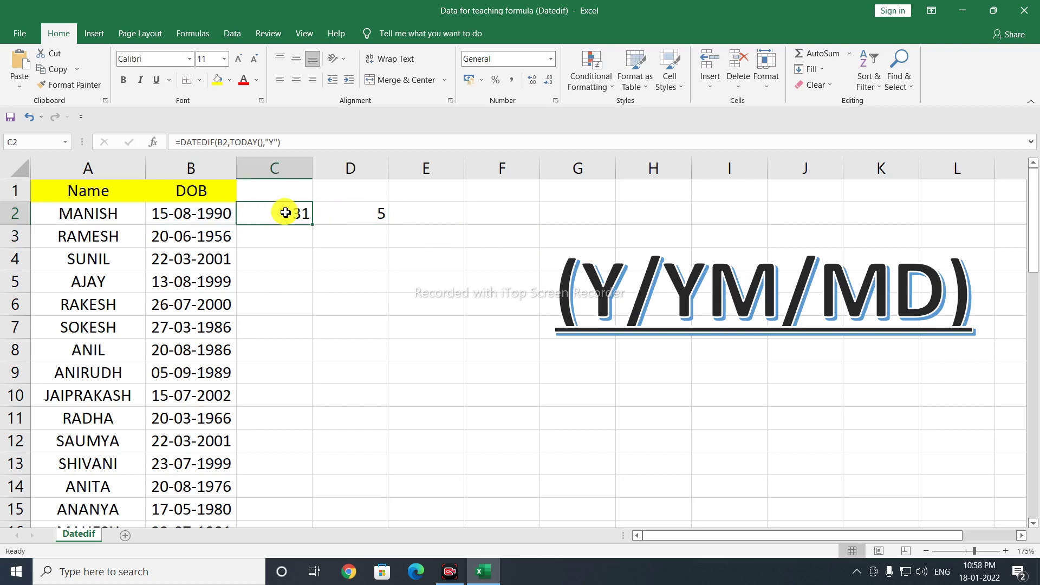
click(353, 213)
click(434, 219)
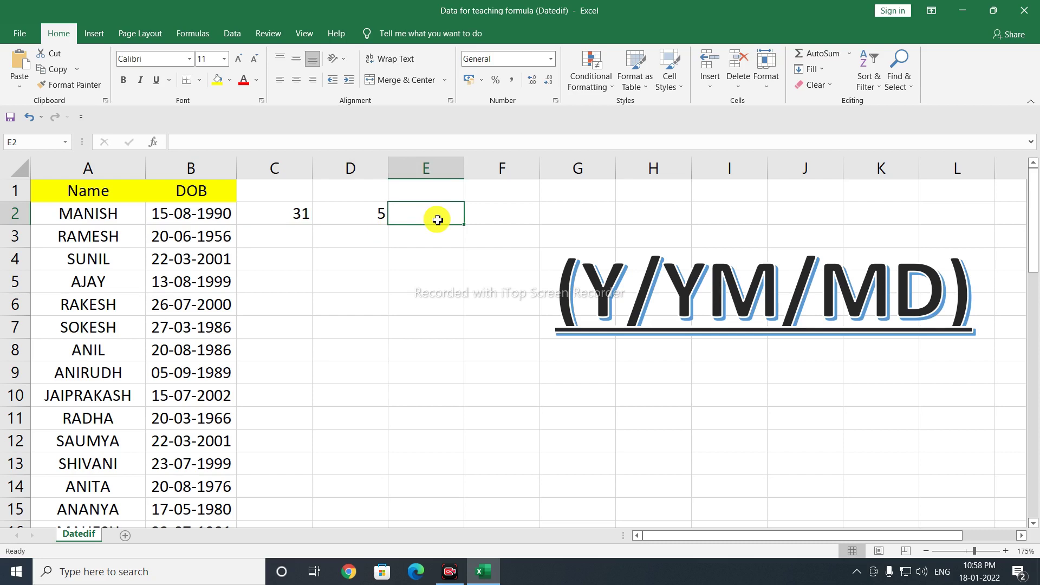
Enter =DATEDIF(B2,TODAY(),"md") in E2, giving 3 days.
text(=)
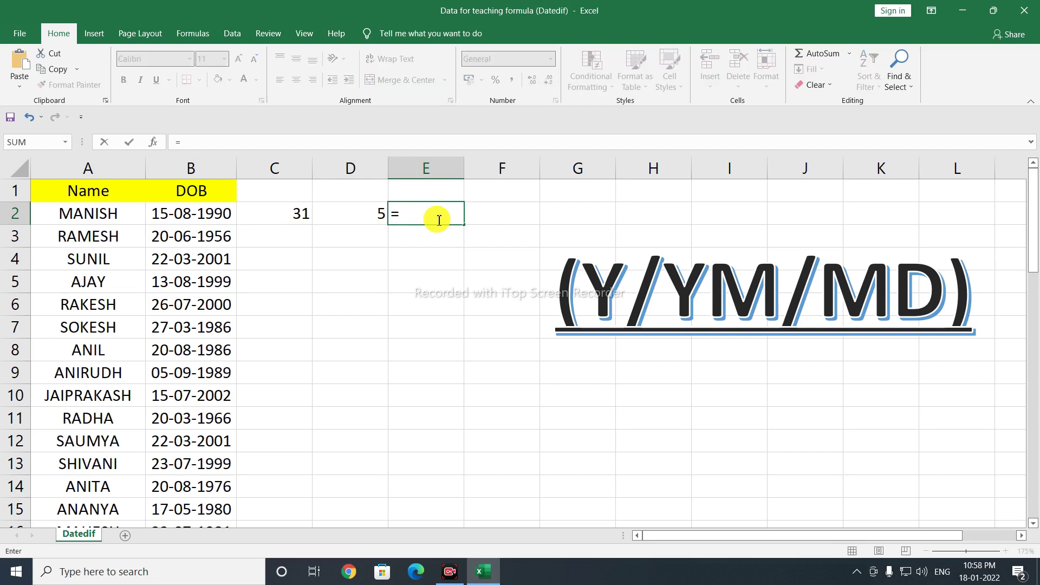
text(da)
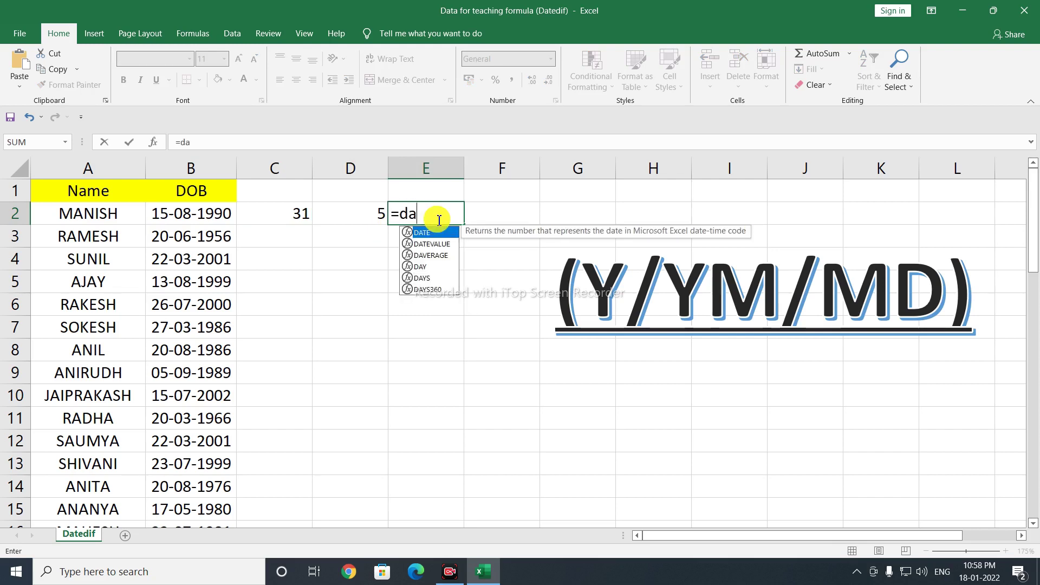
text(tedif()
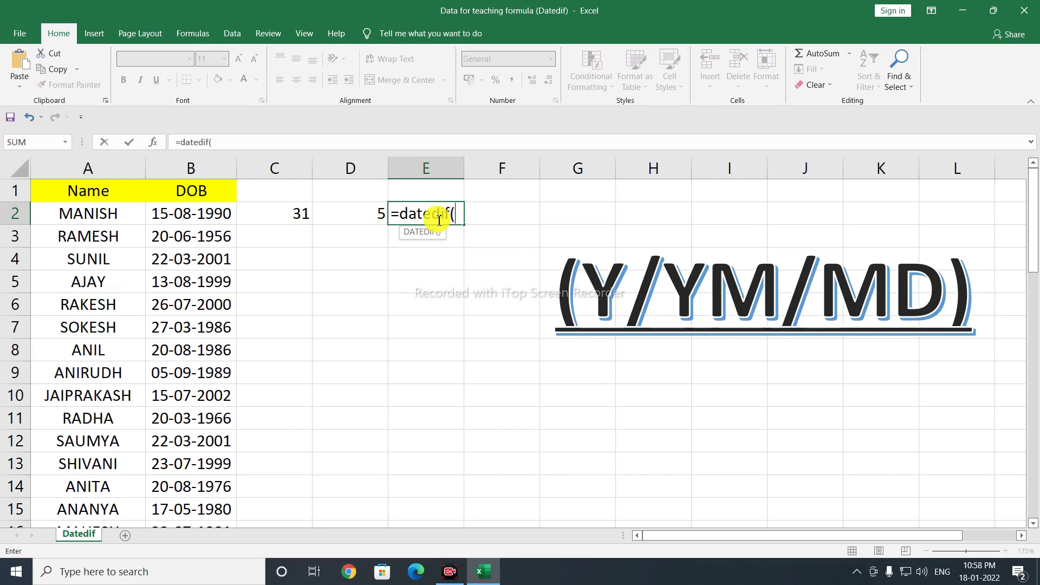
click(204, 213)
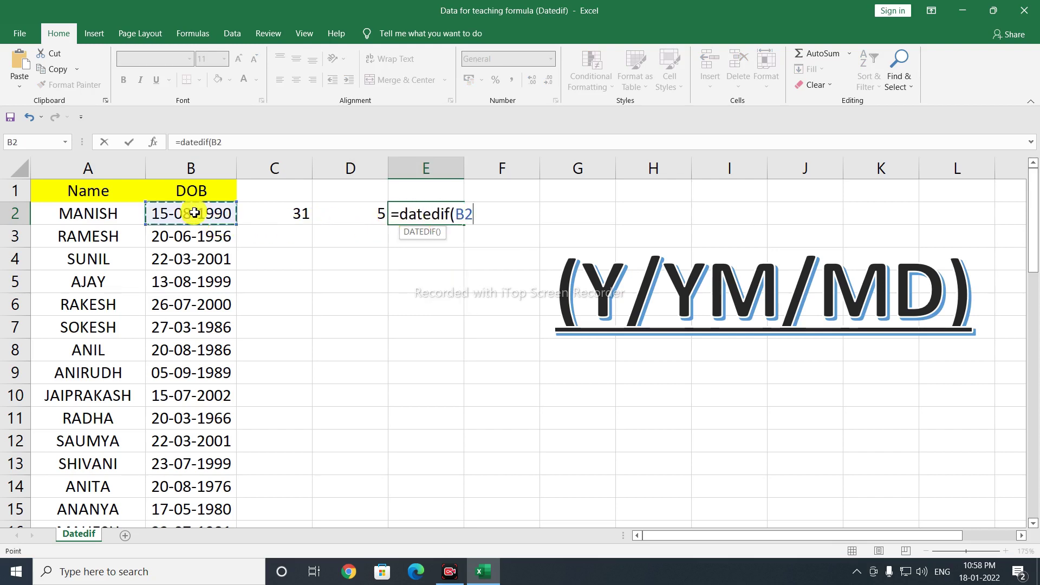
text(,)
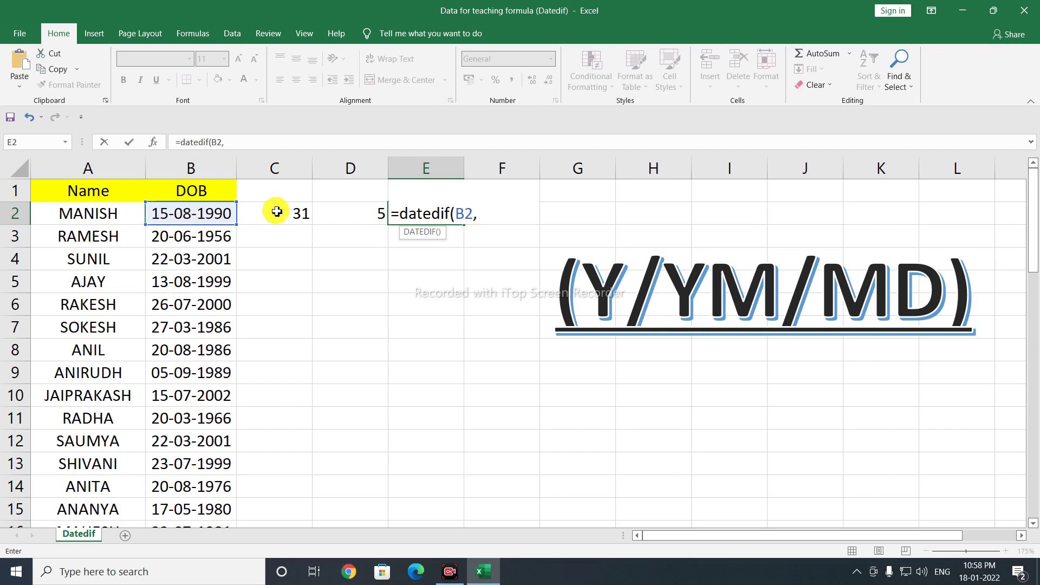
text(today)
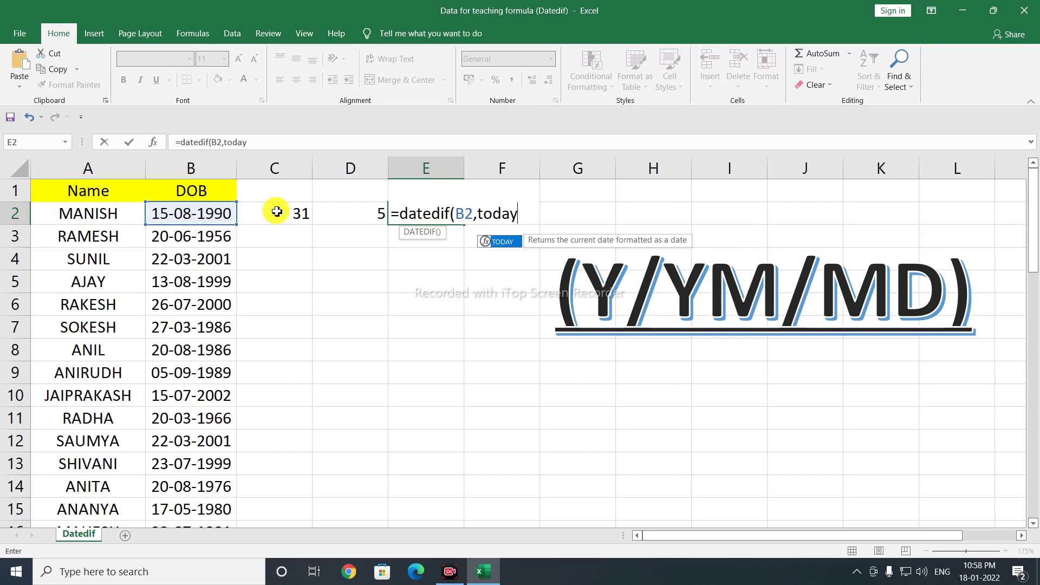
text((),"md)
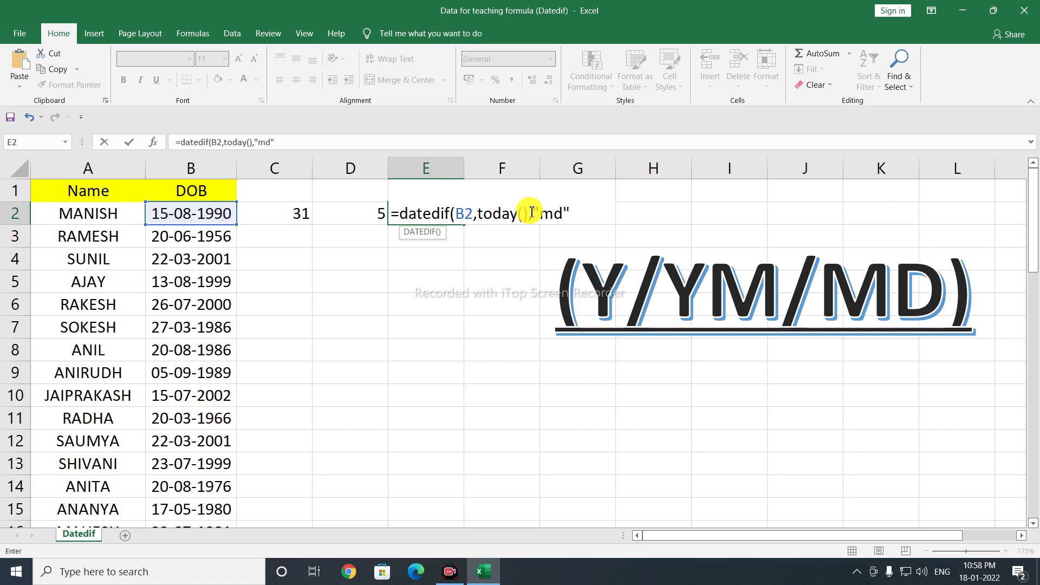
text())
key(Return)
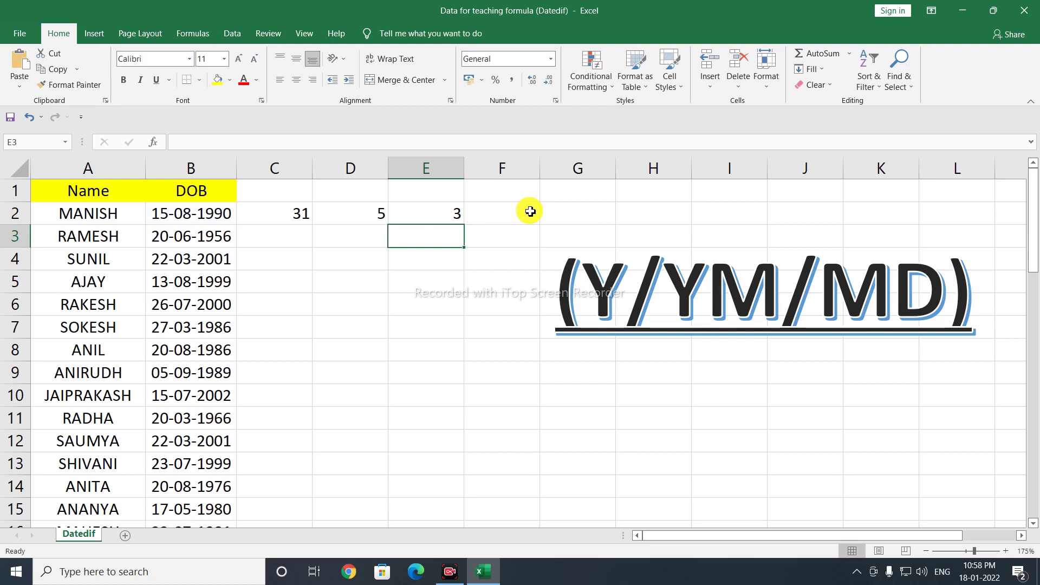
Type the headers Year, Month and Day into C1:E1.
click(273, 196)
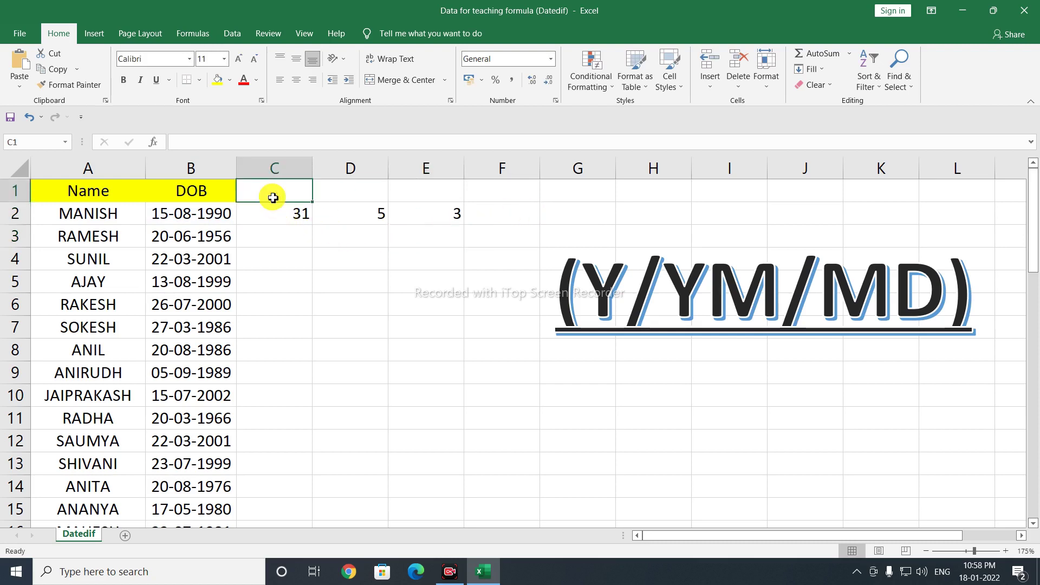
text(Year)
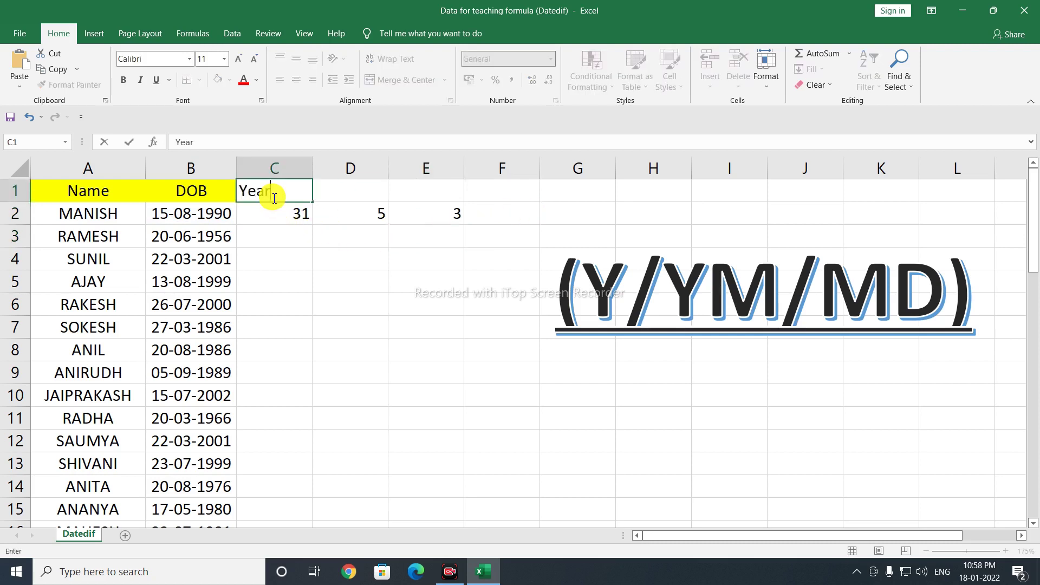
key(Tab)
text(Month)
key(Tab)
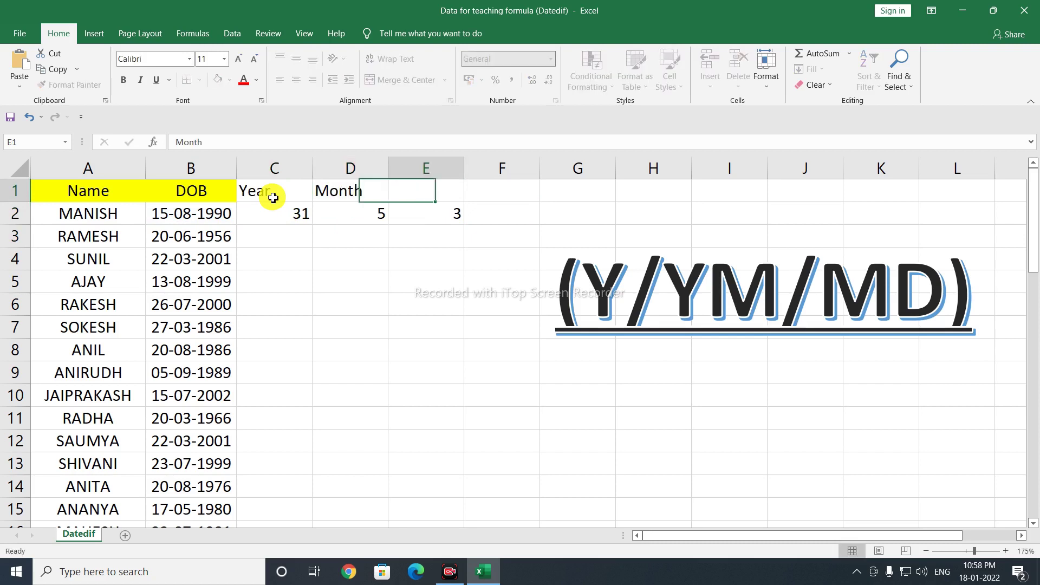
text(Da)
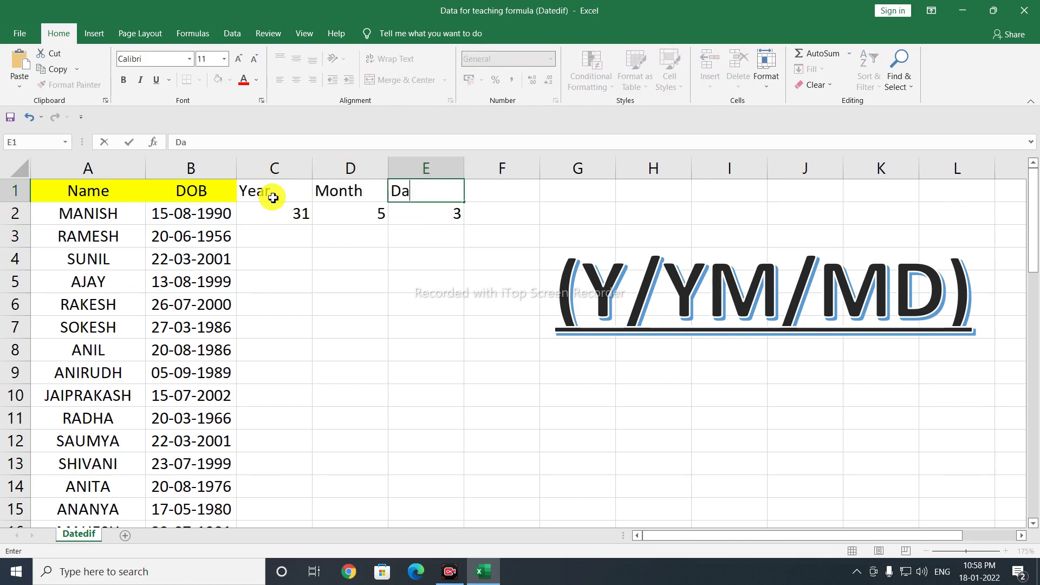
text(y)
key(Tab)
Give the Year, Month and Day headers the same yellow fill.
click(312, 190)
drag(313, 188, 406, 189)
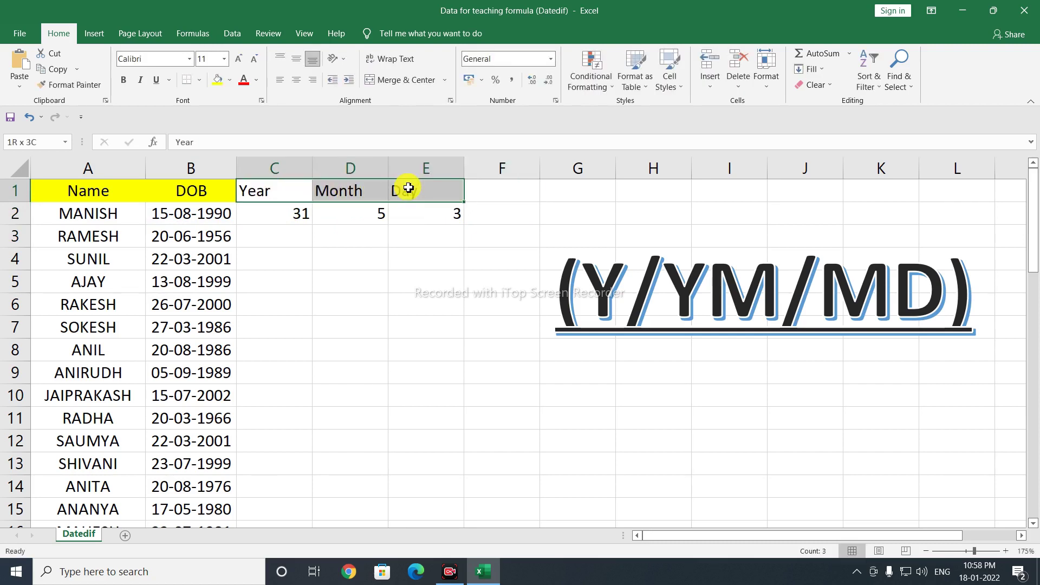
click(218, 79)
click(344, 295)
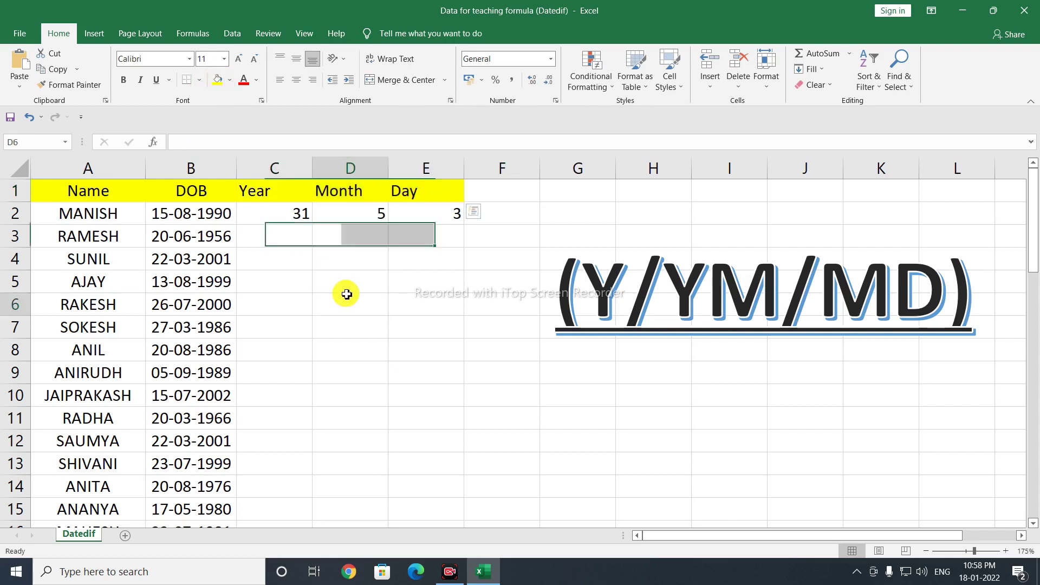
click(301, 218)
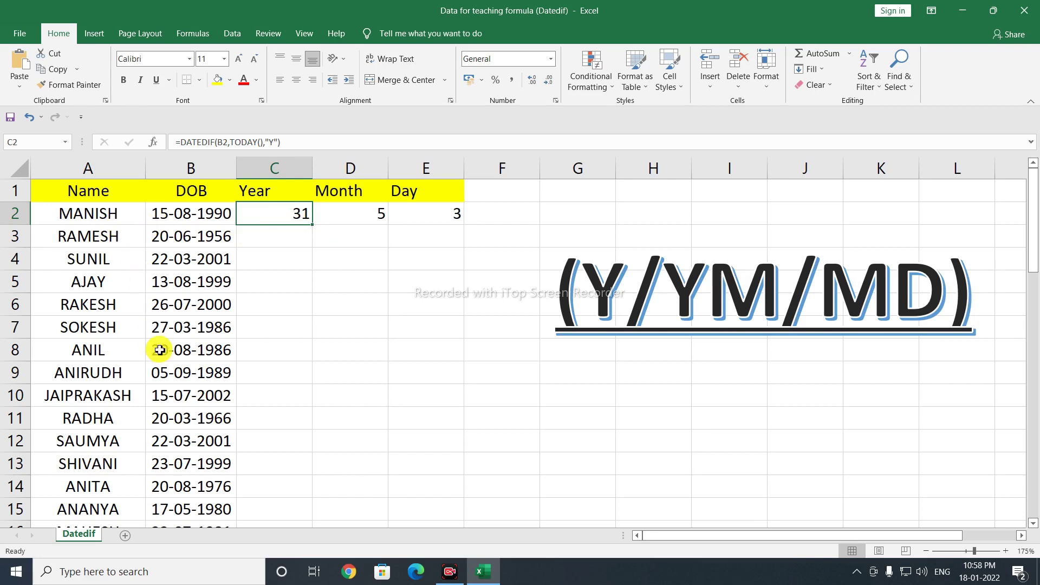
Copy the Year formula from C2 down column C for every person.
double_click(313, 225)
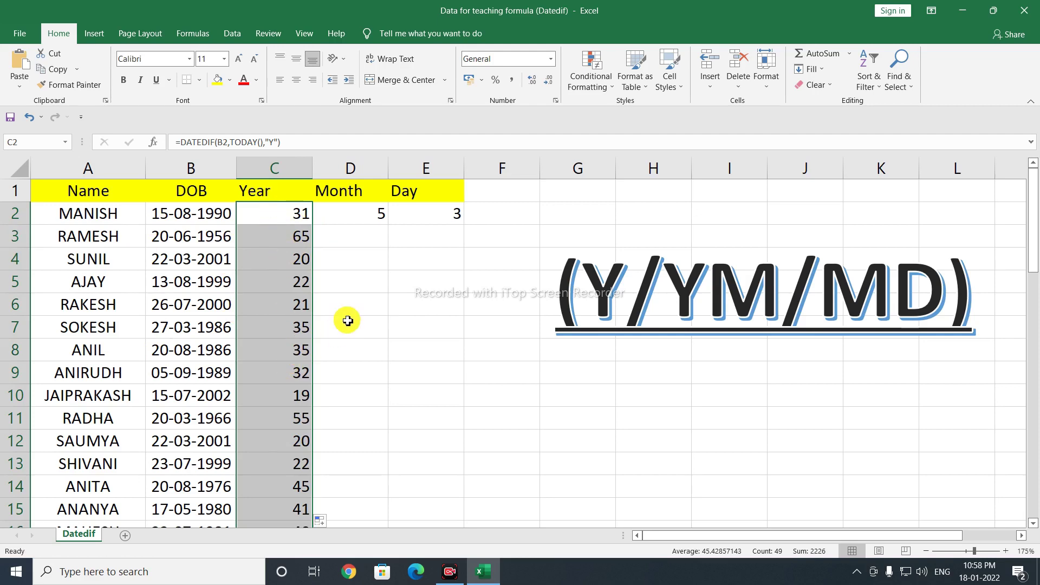
scroll(341, 323, down, 4)
scroll(334, 331, down, 3)
scroll(309, 330, down, 4)
scroll(294, 327, down, 4)
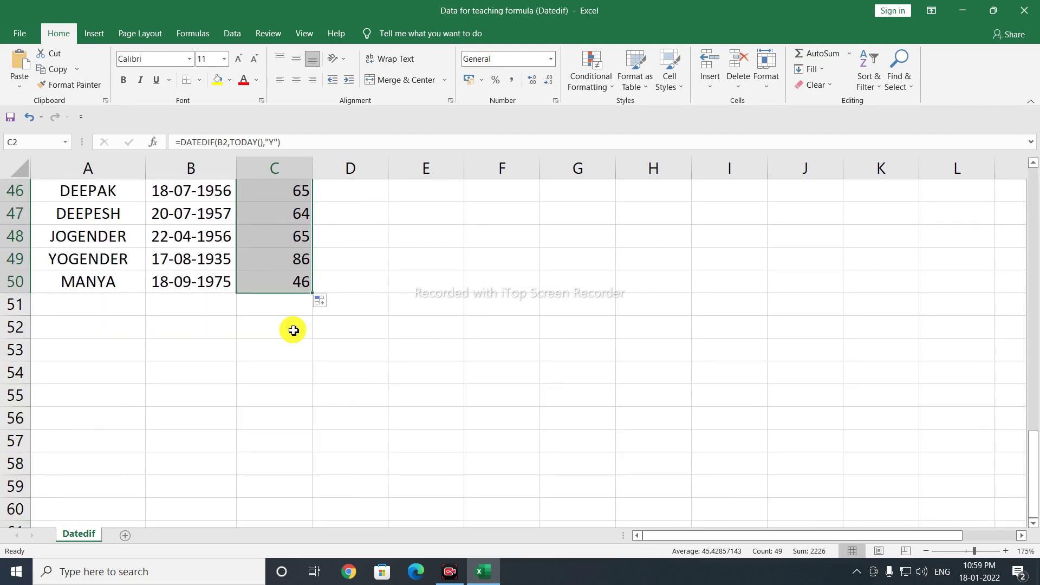
scroll(298, 327, up, 1)
scroll(309, 324, up, 5)
scroll(317, 322, up, 5)
scroll(318, 323, up, 4)
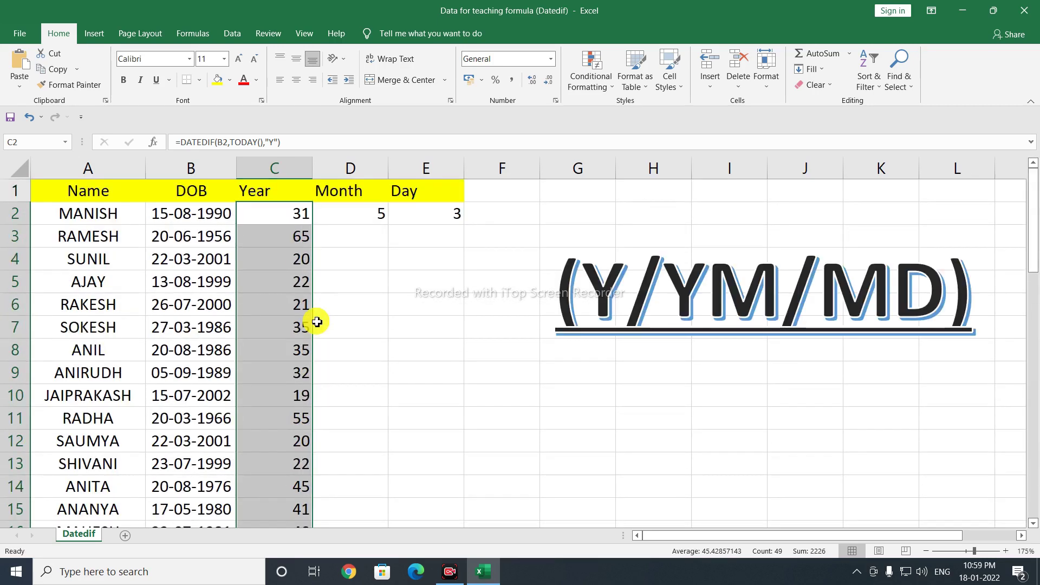
scroll(274, 344, down, 3)
scroll(304, 352, up, 3)
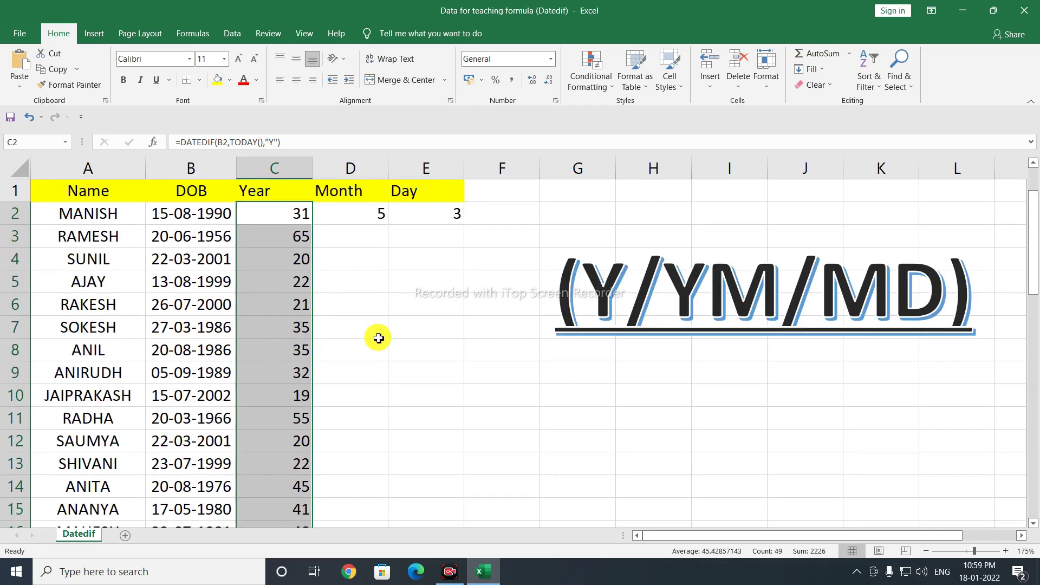
Copy the Month formula from D2 down column D for every person.
click(364, 214)
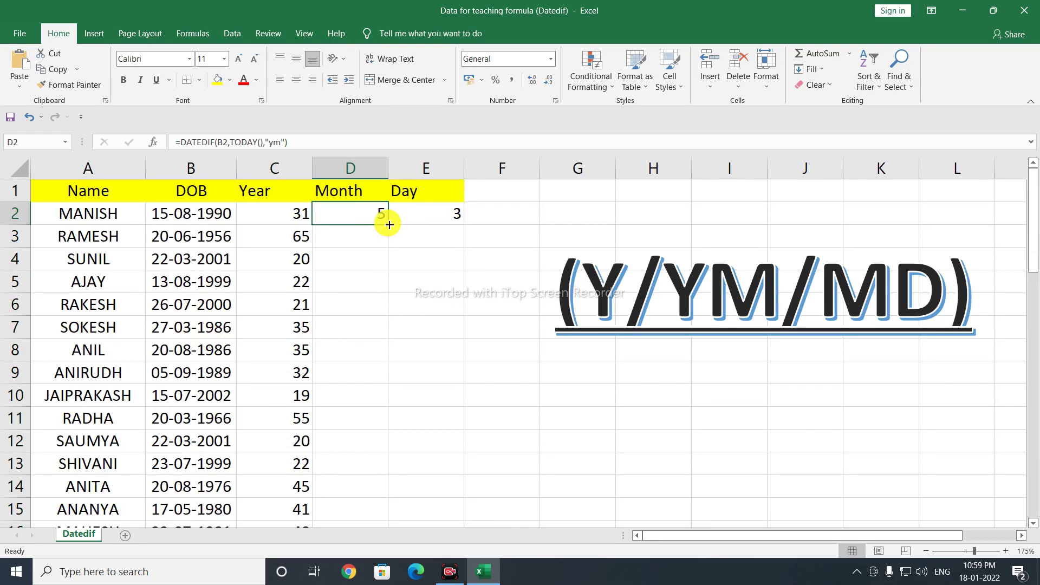
double_click(390, 225)
scroll(390, 227, down, 2)
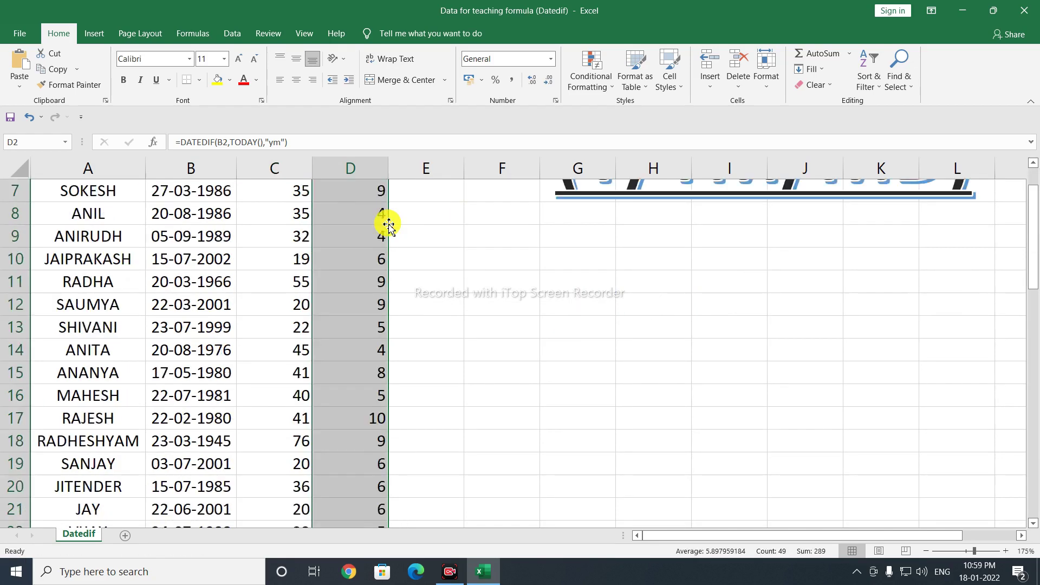
scroll(390, 226, down, 1)
scroll(389, 230, down, 3)
scroll(390, 228, up, 6)
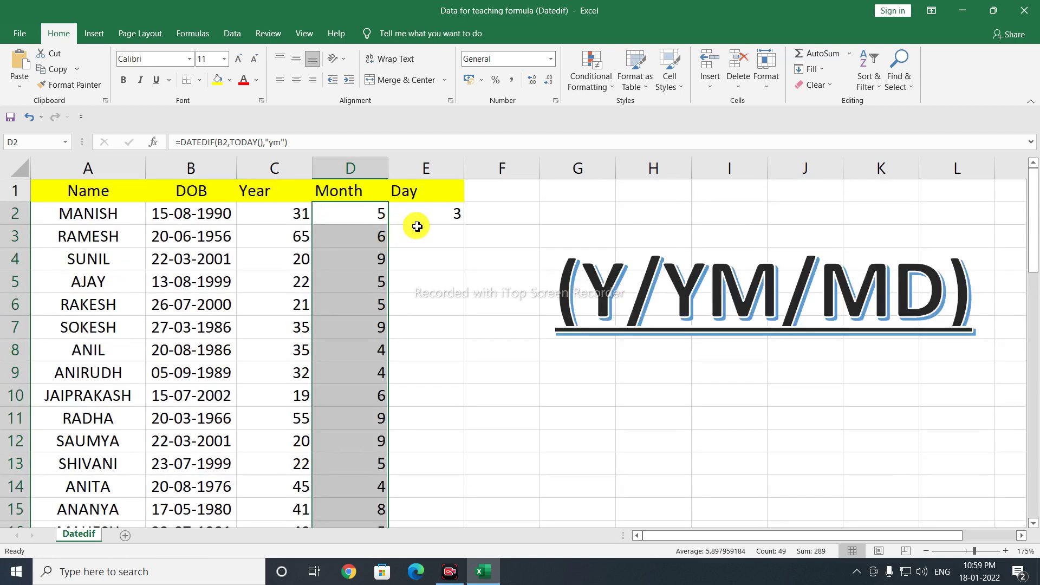
click(425, 212)
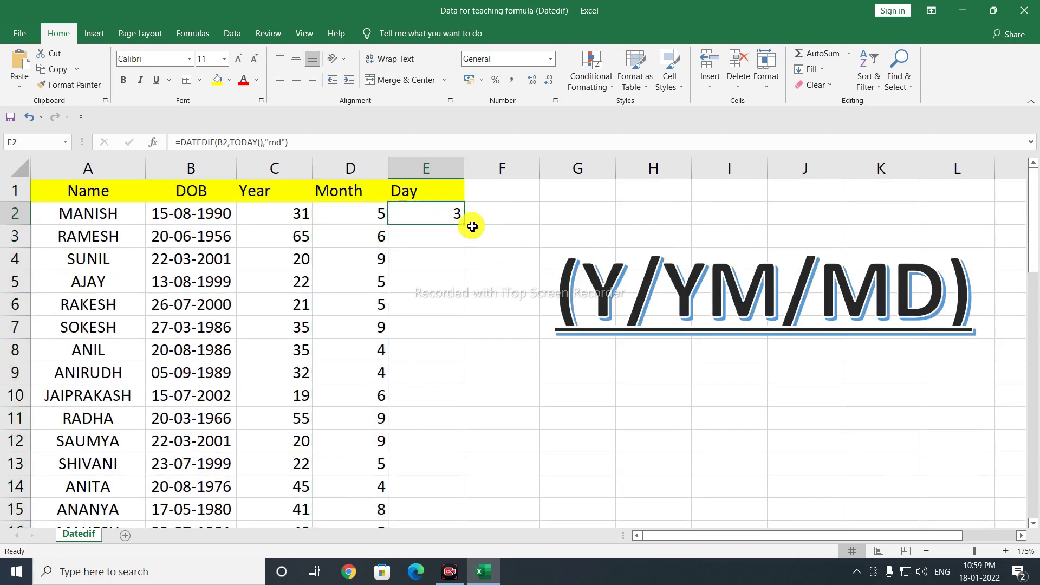
Copy the Day formula from E2 down column E for every person.
double_click(464, 225)
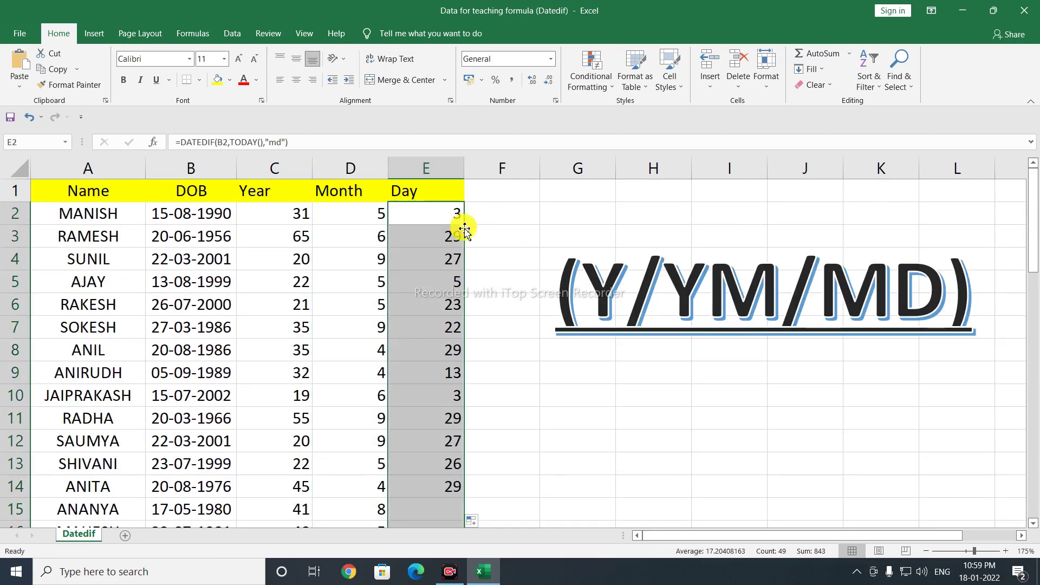
scroll(449, 292, down, 3)
scroll(450, 294, up, 3)
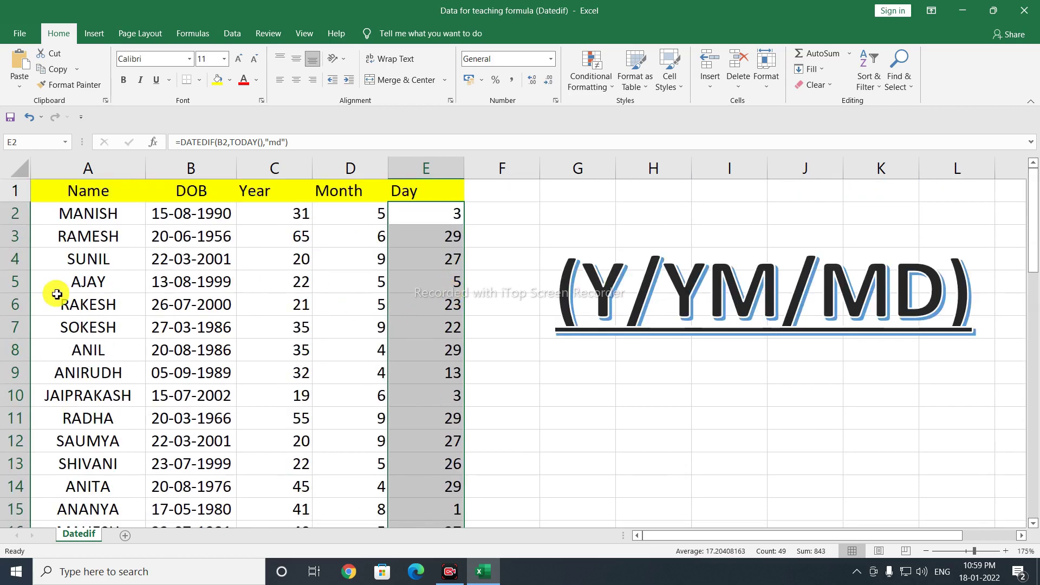
click(84, 301)
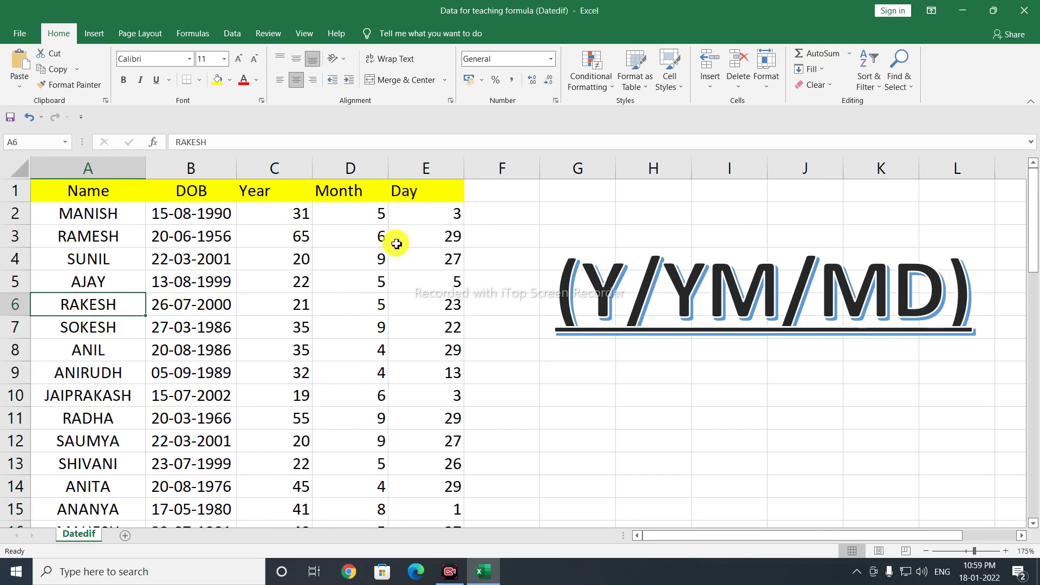
click(348, 257)
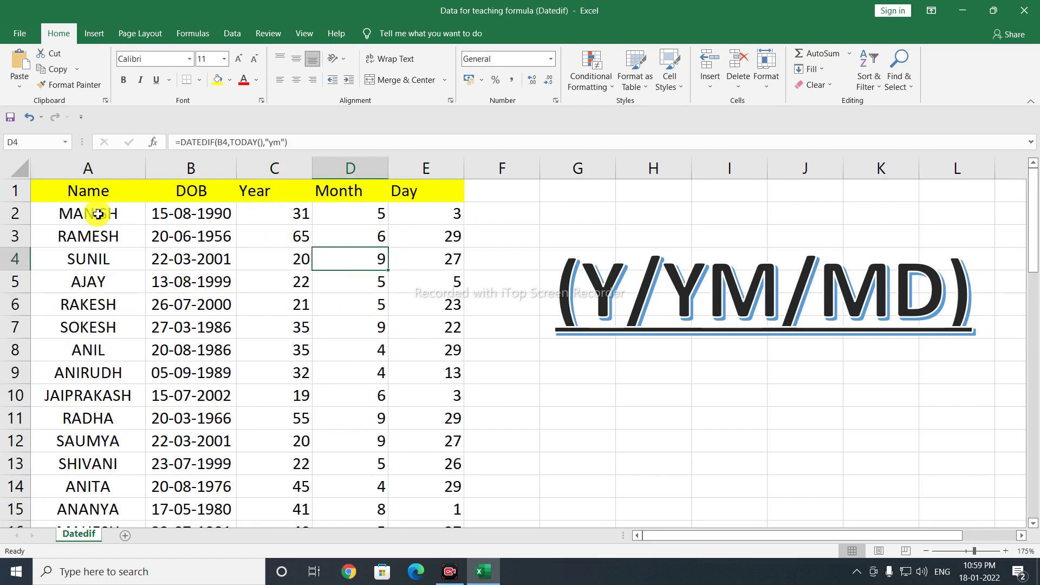
Review the first person's birth date against their Year, Month and Day results.
click(121, 220)
click(178, 216)
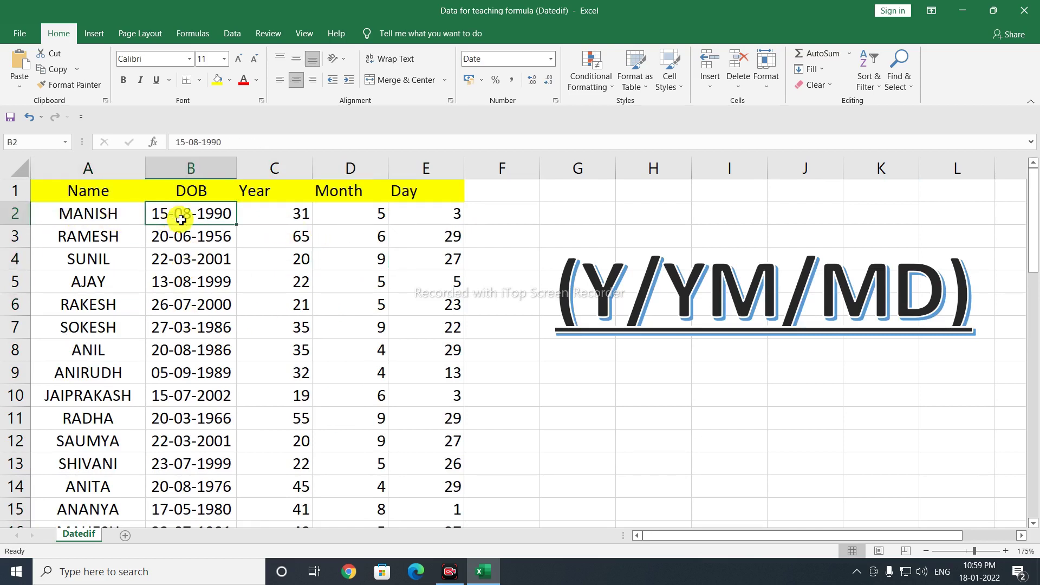
click(298, 212)
key(Left)
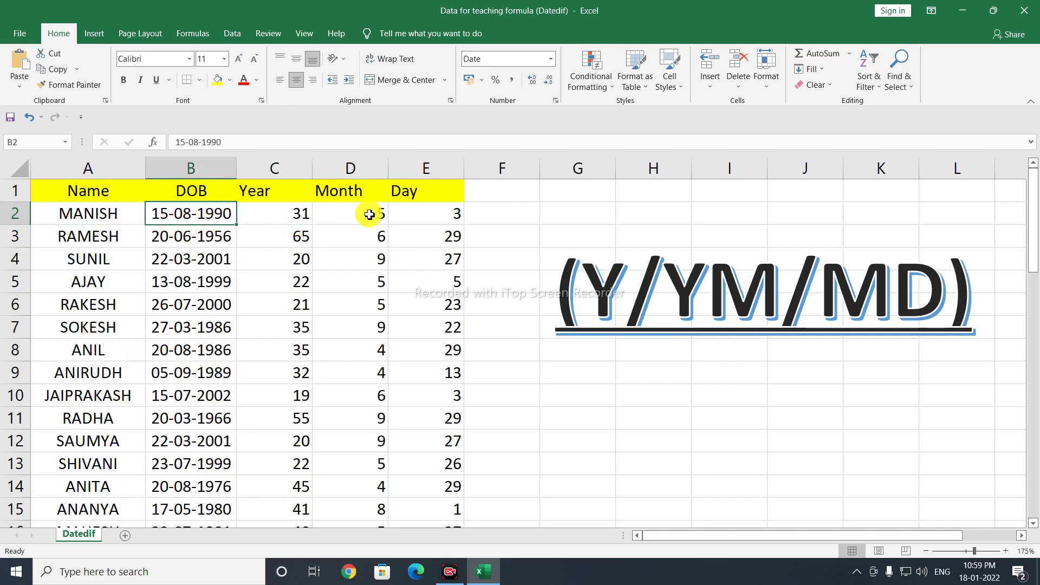
key(Right)
key(Right)
key(Right)
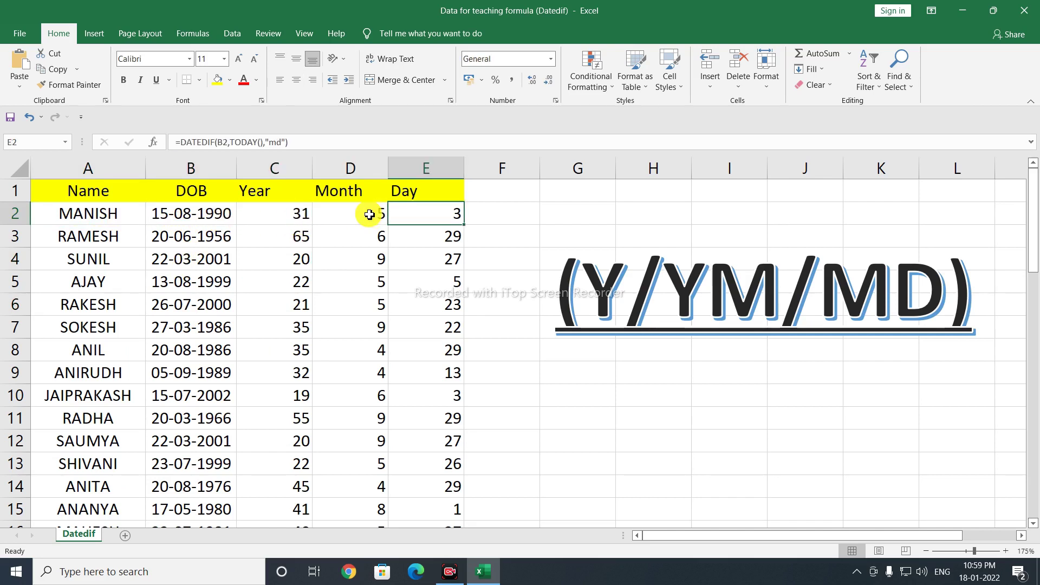
key(Left)
key(Left)
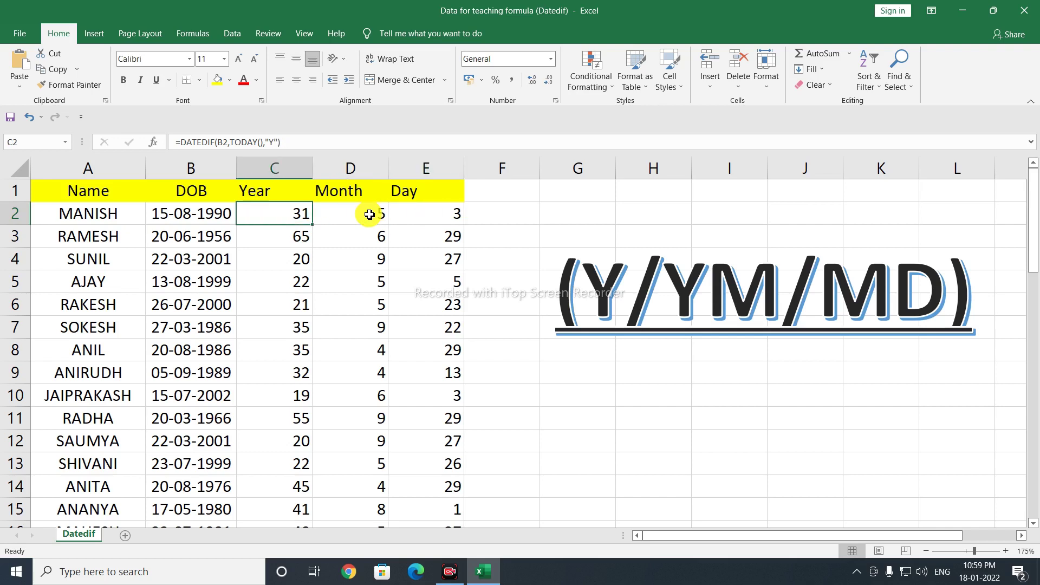
key(Right)
key(Right)
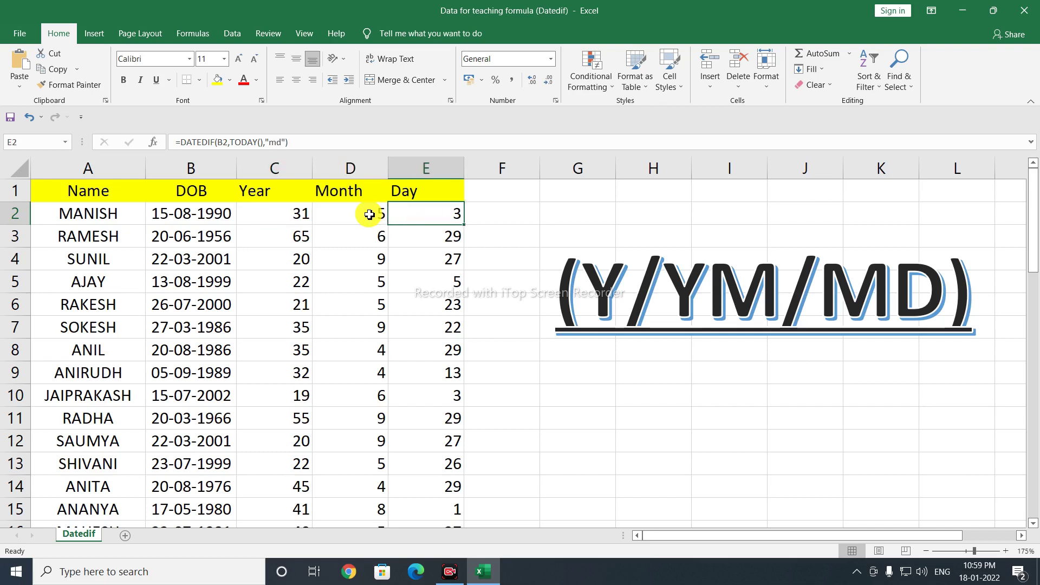
key(Right)
key(Left)
key(Left)
key(Left)
key(Down)
key(Down)
key(Down)
key(Down)
key(Down)
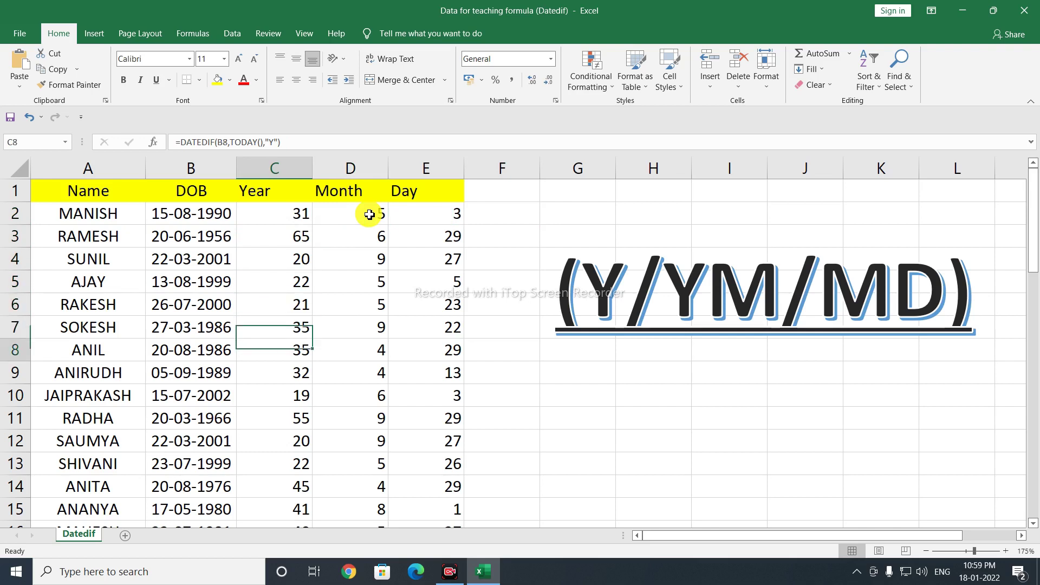
key(Down)
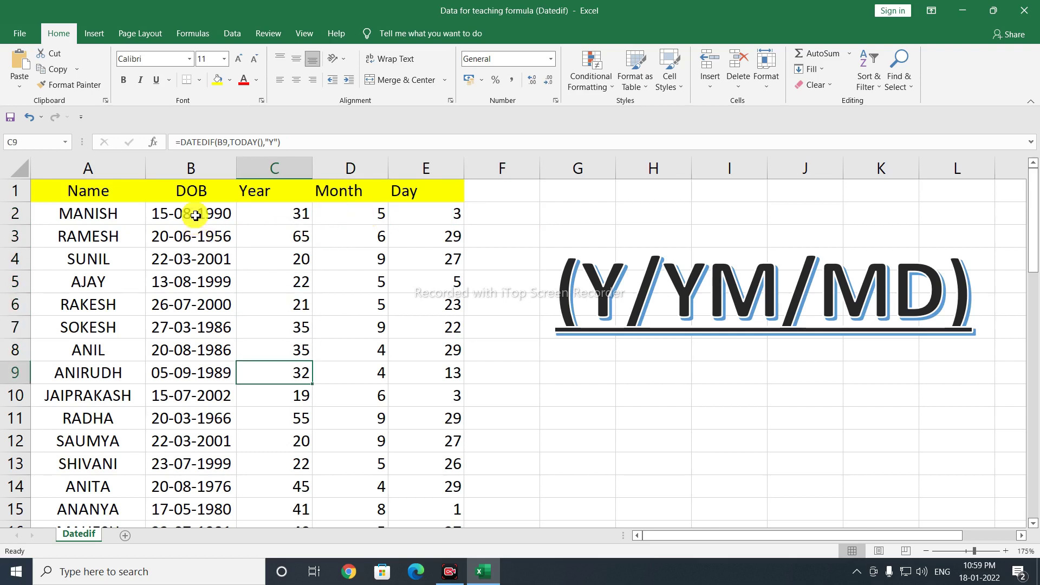
Select the first birth date 15-08-1990 and switch to the Chrome browser.
click(196, 216)
key(Right)
key(Left)
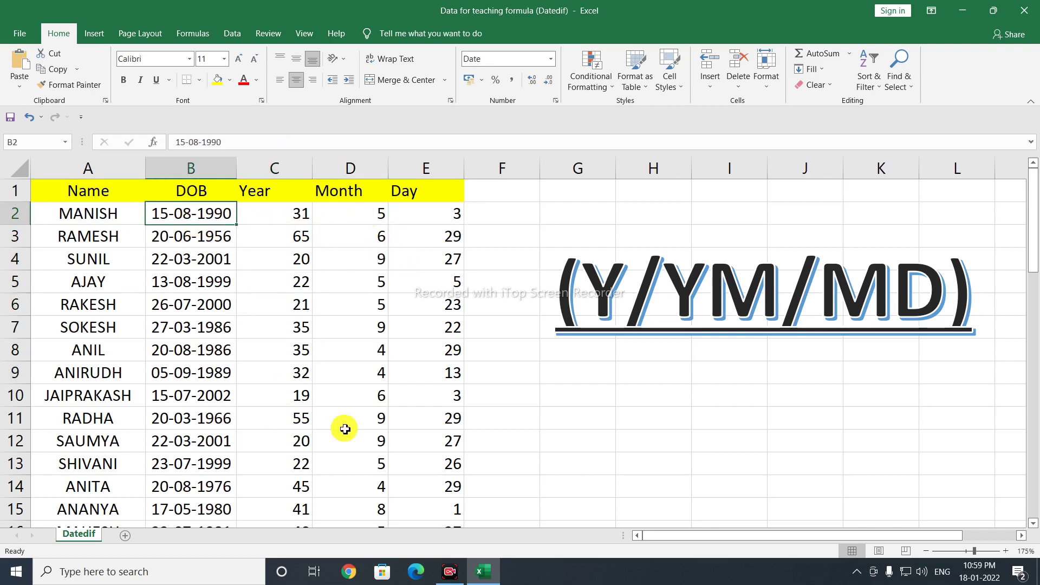
click(349, 571)
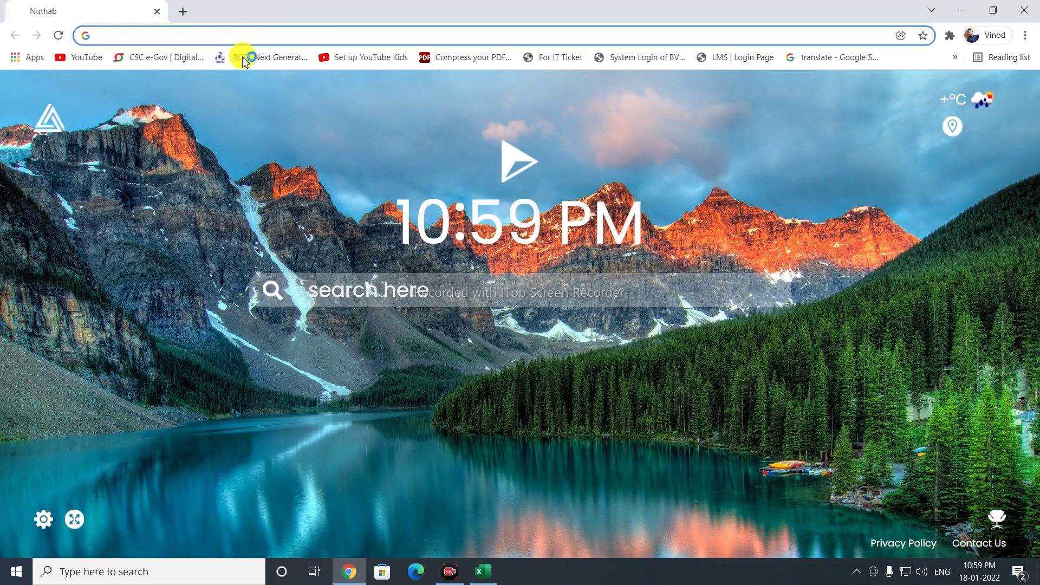
Load google.com in Chrome.
click(367, 297)
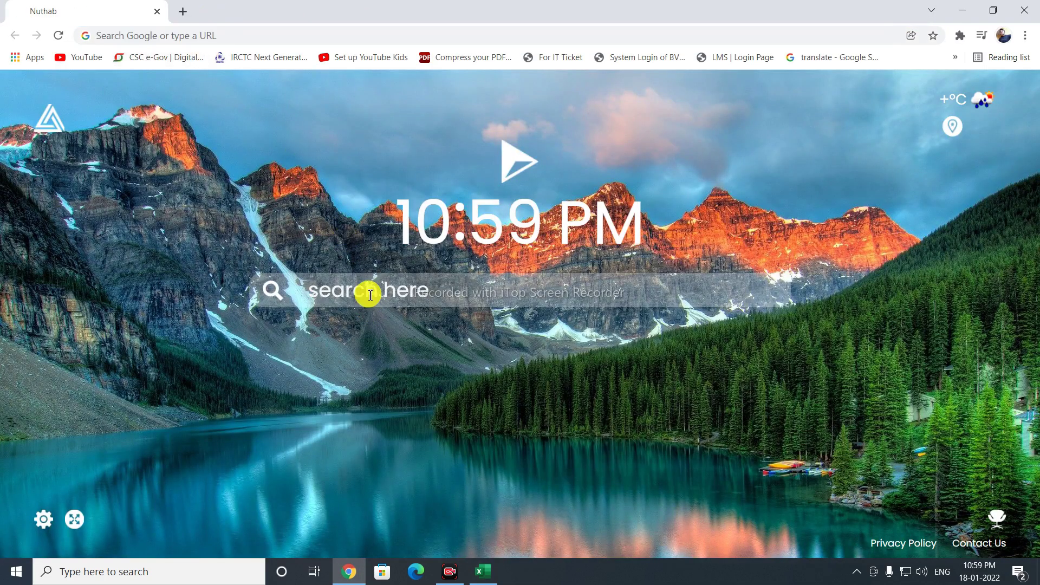
click(183, 35)
text(google.com)
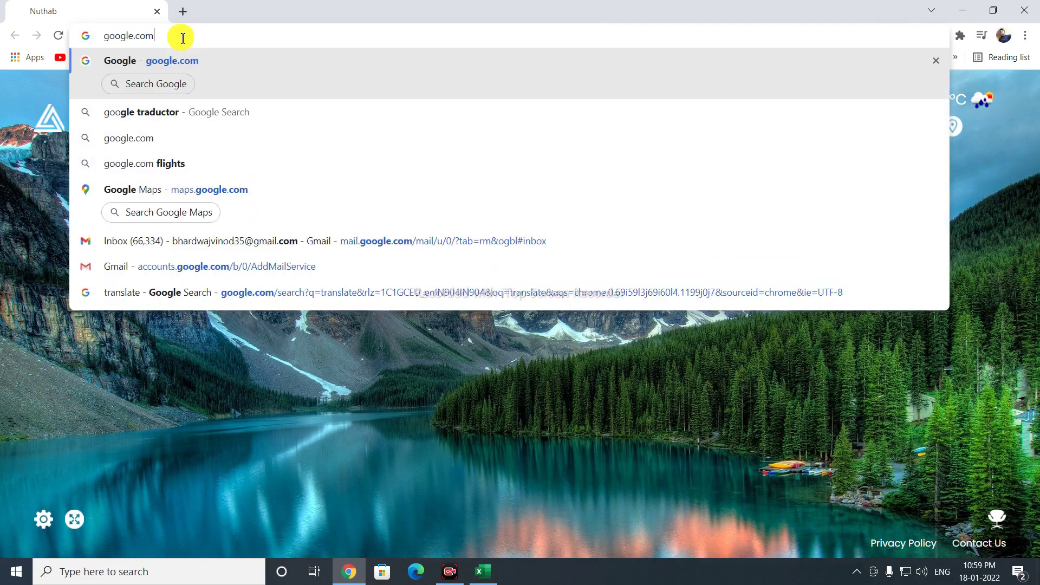
text(\)
key(BackSpace)
key(Return)
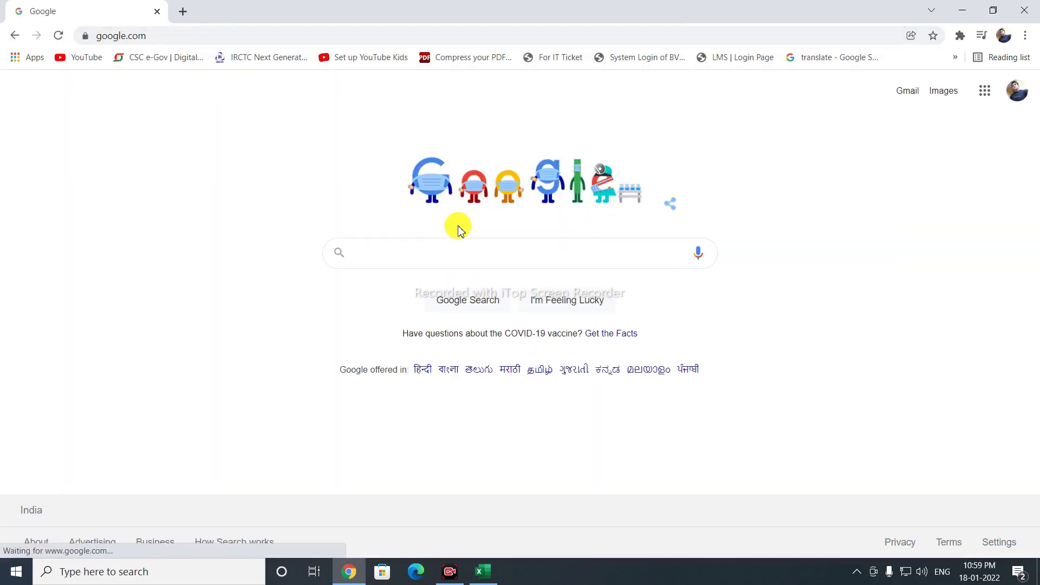
Search Google for 'age calculator' and open the Calculator.net Age Calculator result.
click(456, 253)
text(a)
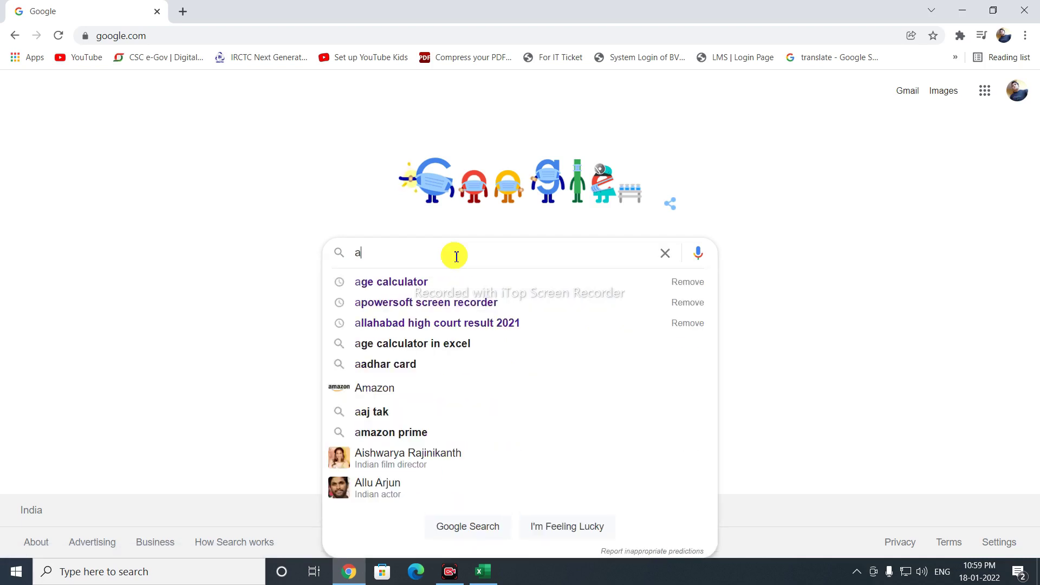
text(g)
click(431, 281)
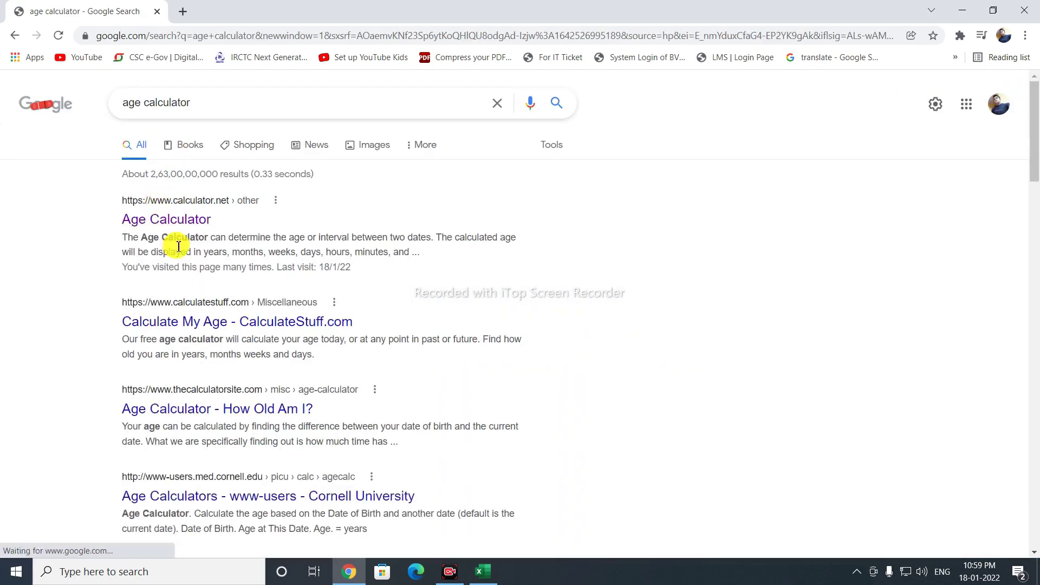
click(169, 219)
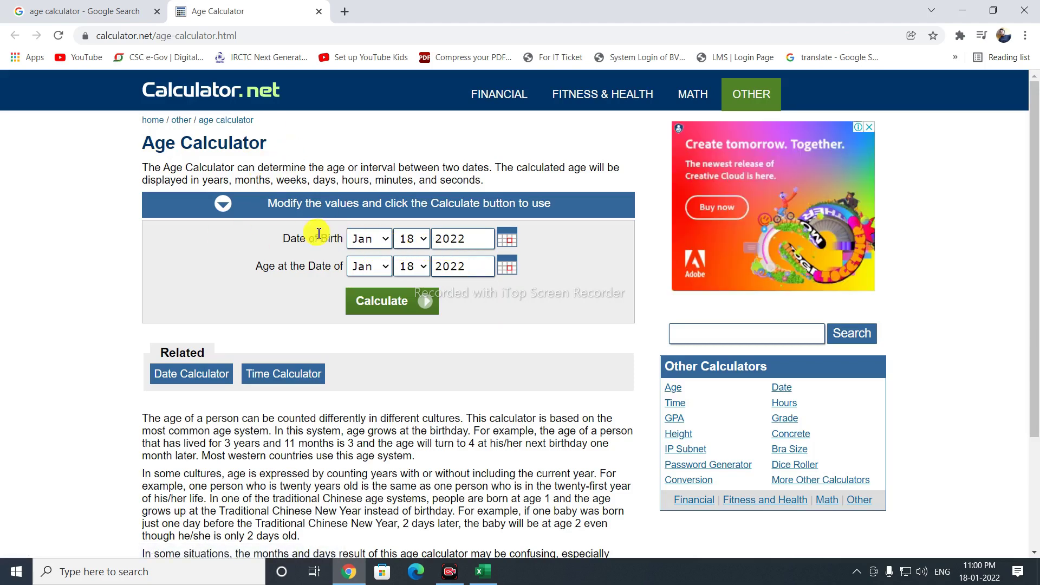
Enter the birth date 15 Aug 1990 in the age calculator and calculate.
key(alt+Tab)
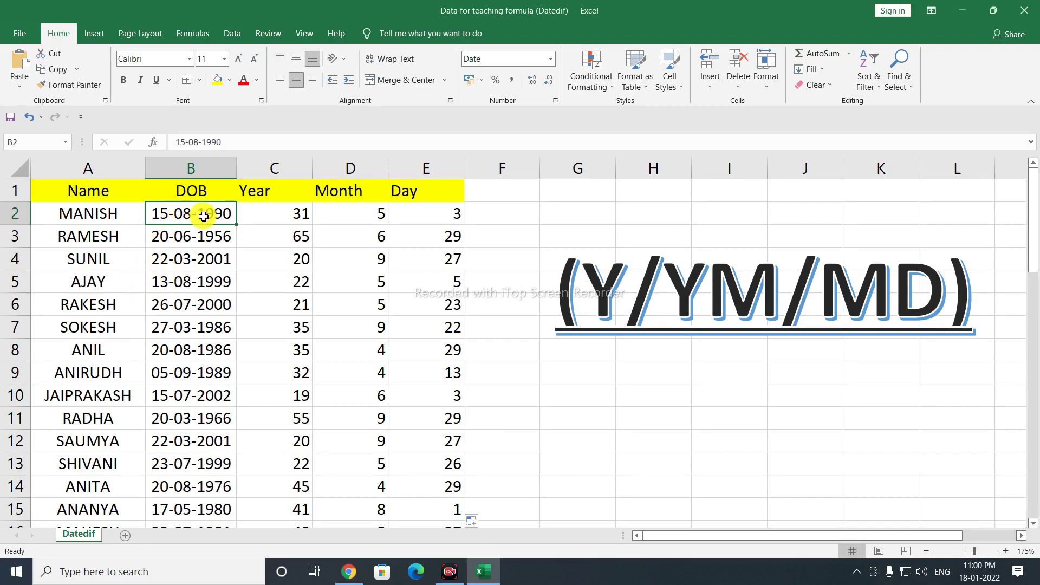
key(alt+Tab)
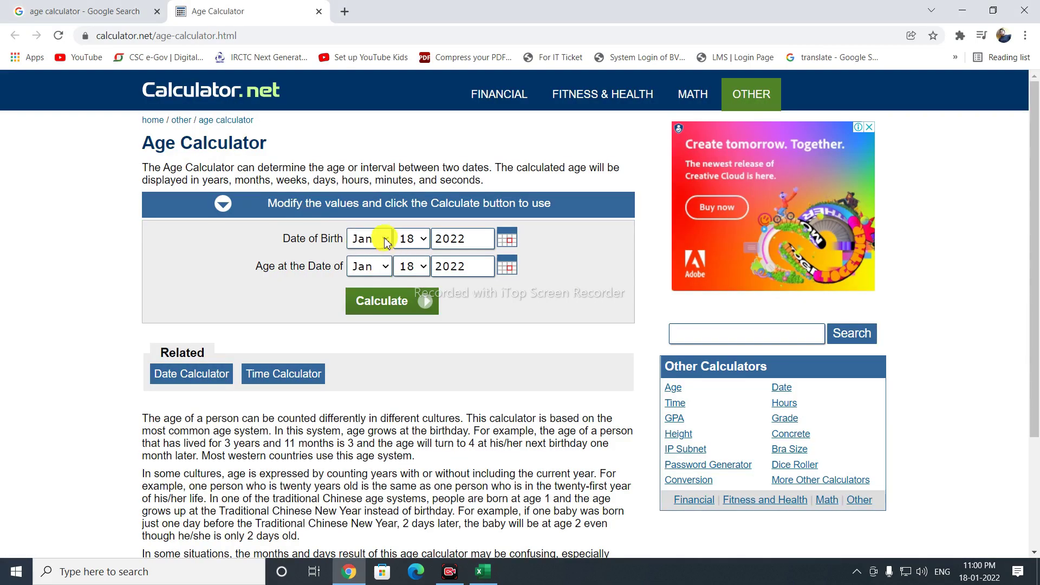
click(382, 238)
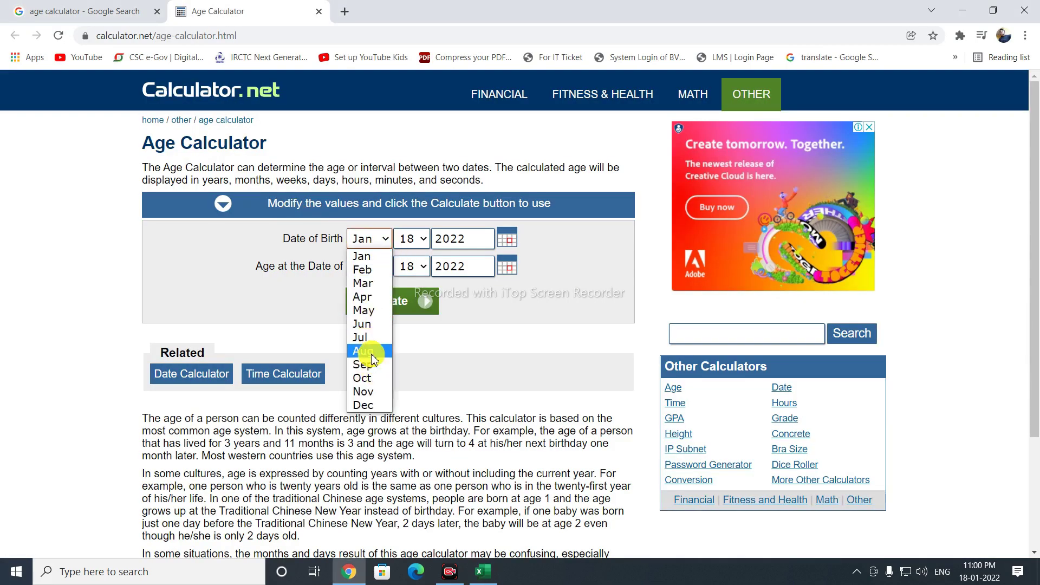
click(372, 351)
click(410, 239)
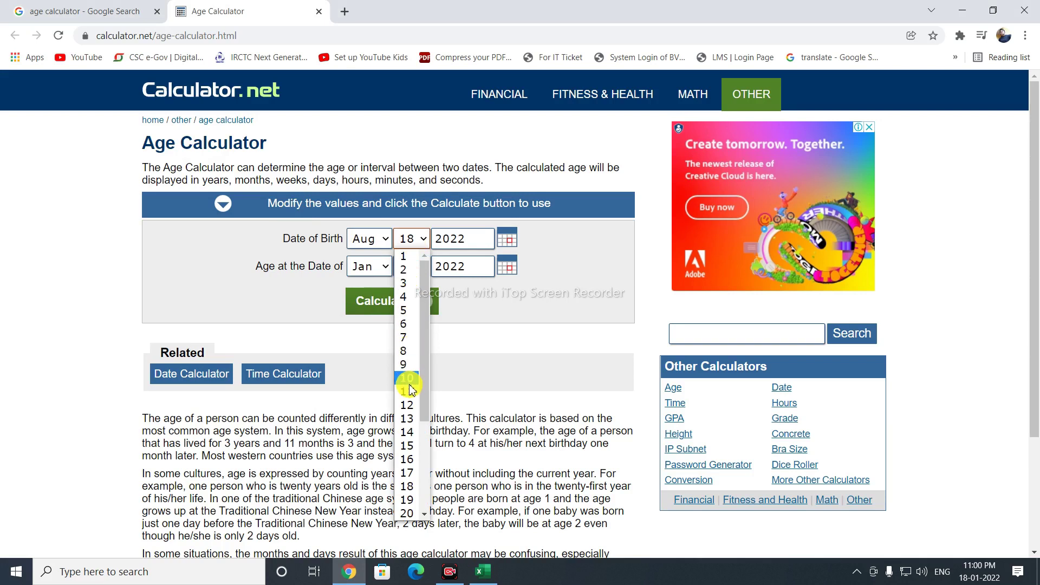
click(407, 445)
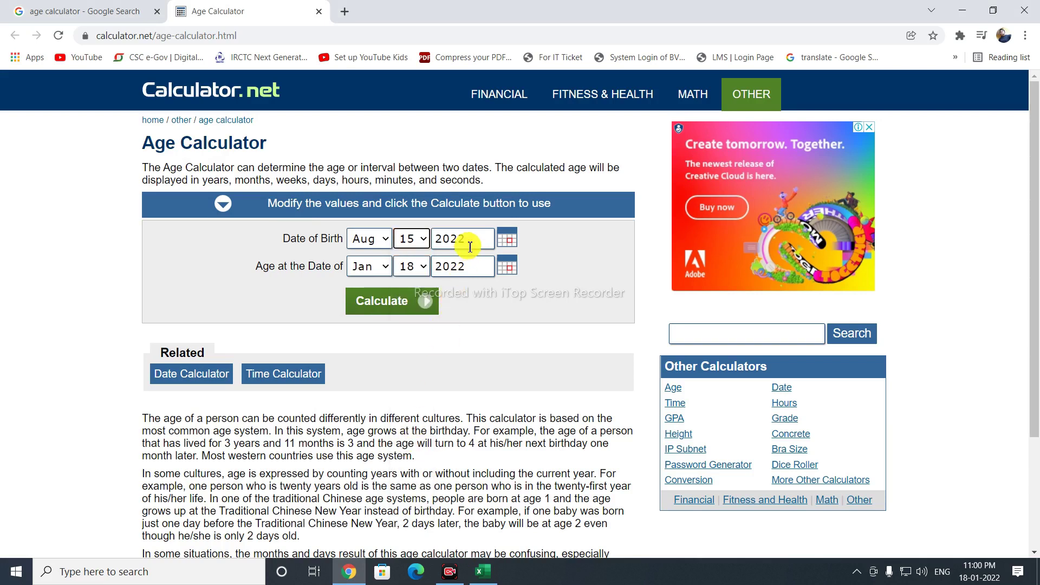
drag(464, 239, 417, 239)
text(198)
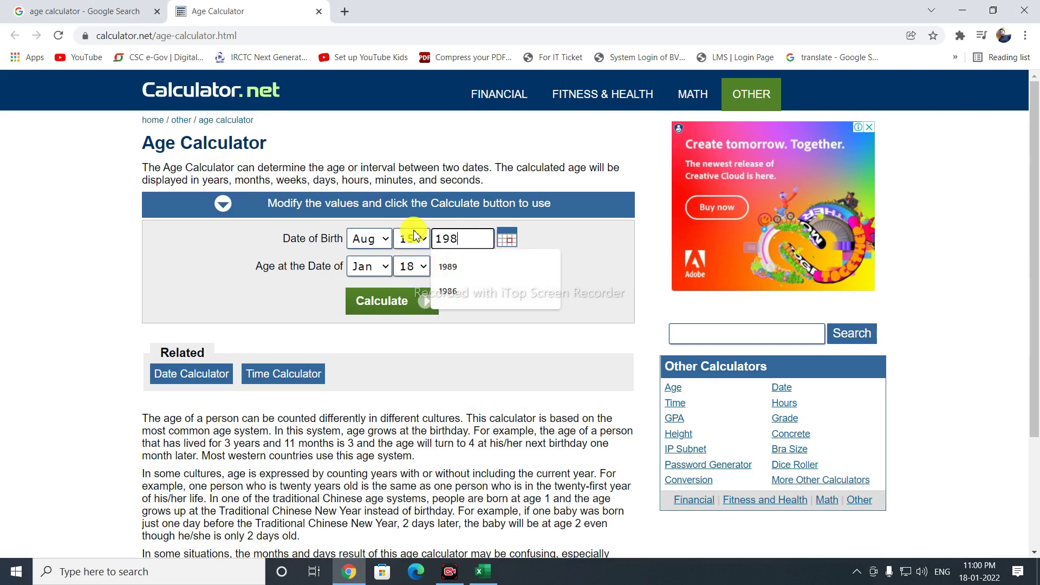
text(90)
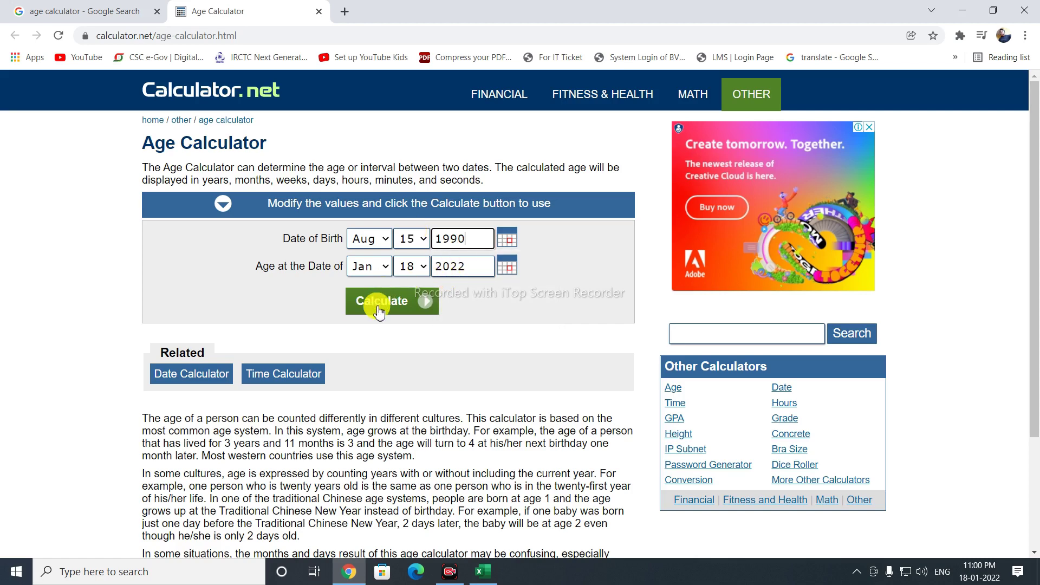
click(380, 302)
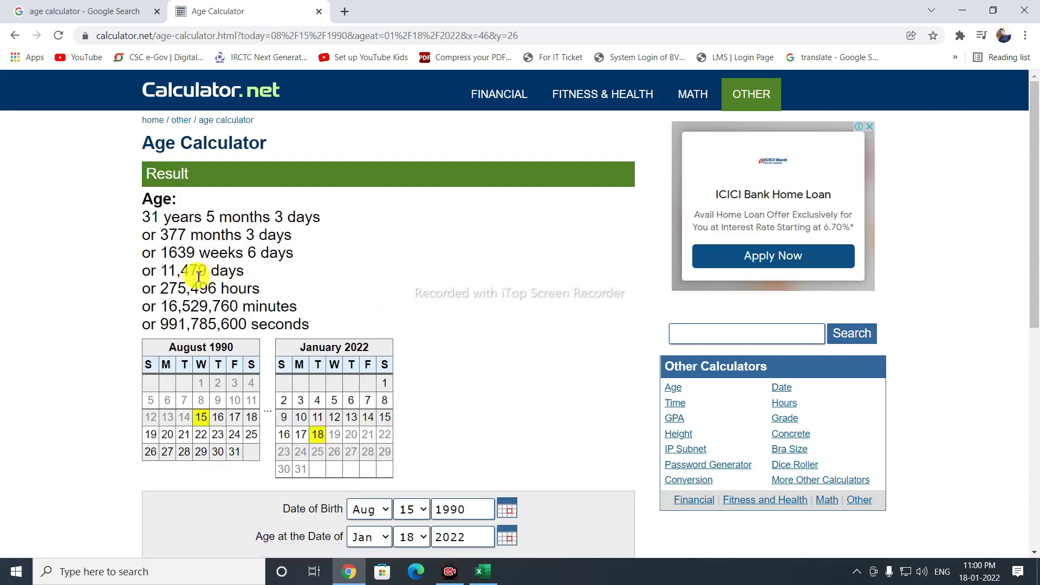
Highlight the 31 years 5 months 3 days result and compare it with Excel's Year value.
drag(151, 235, 298, 305)
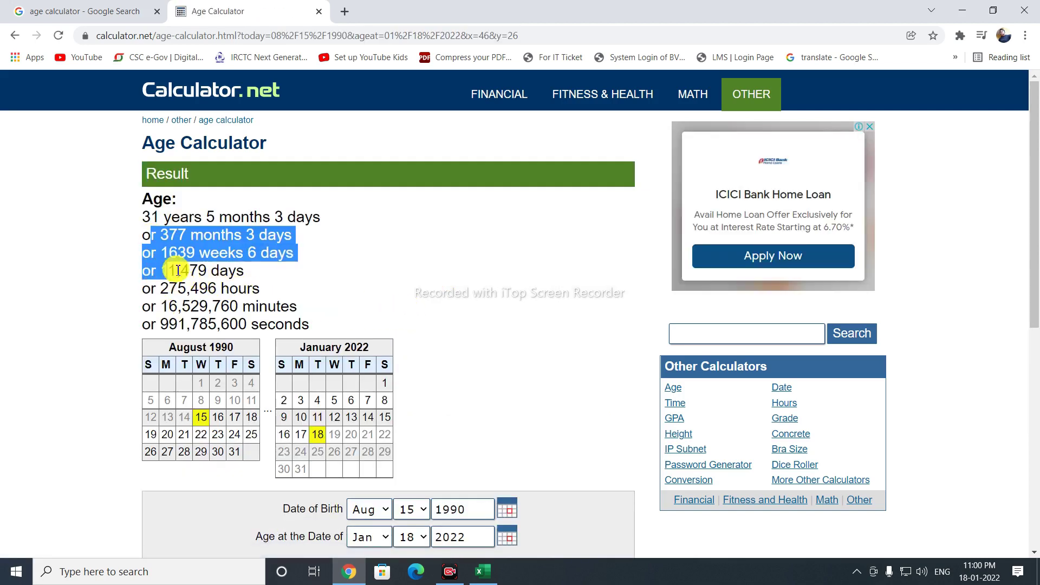
click(389, 323)
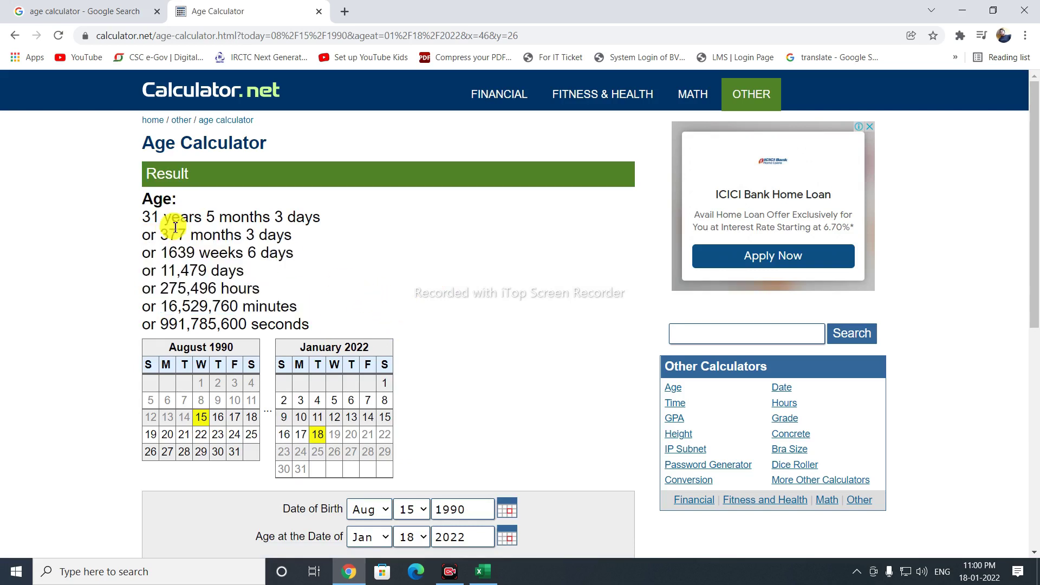
drag(144, 219, 316, 213)
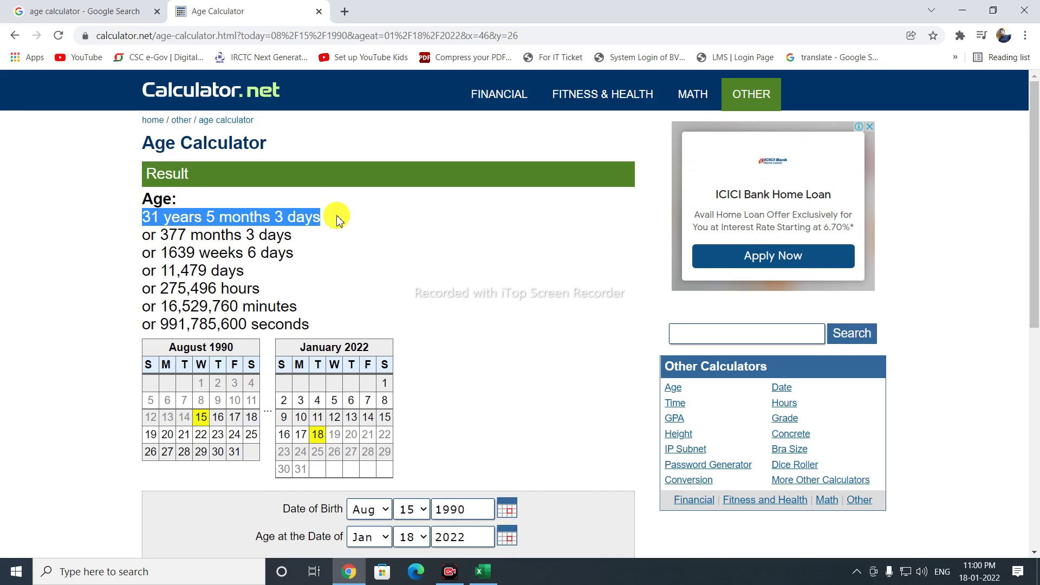
key(alt+Tab)
click(299, 214)
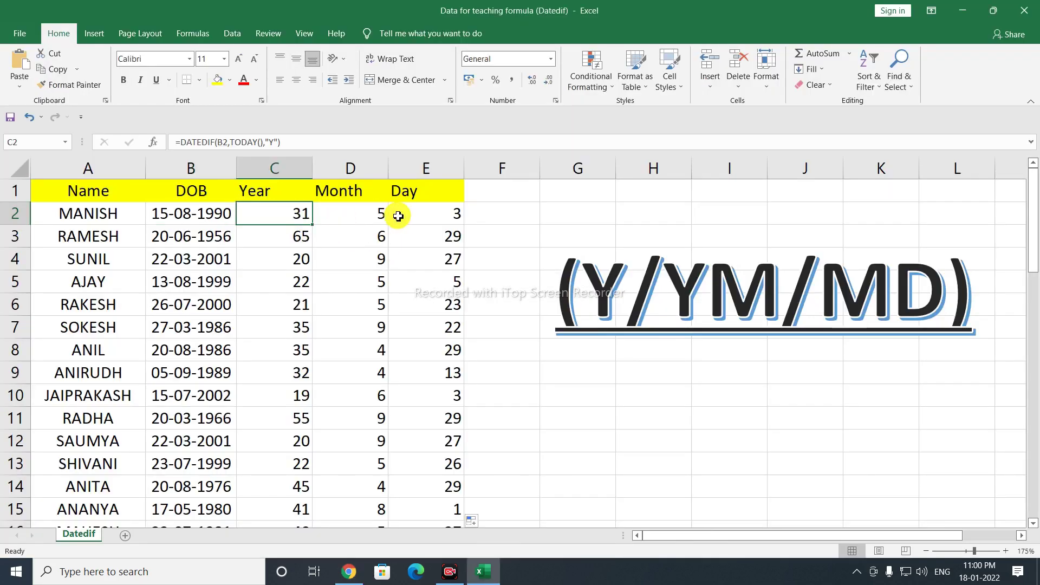
key(Right)
key(Right)
key(alt+Tab)
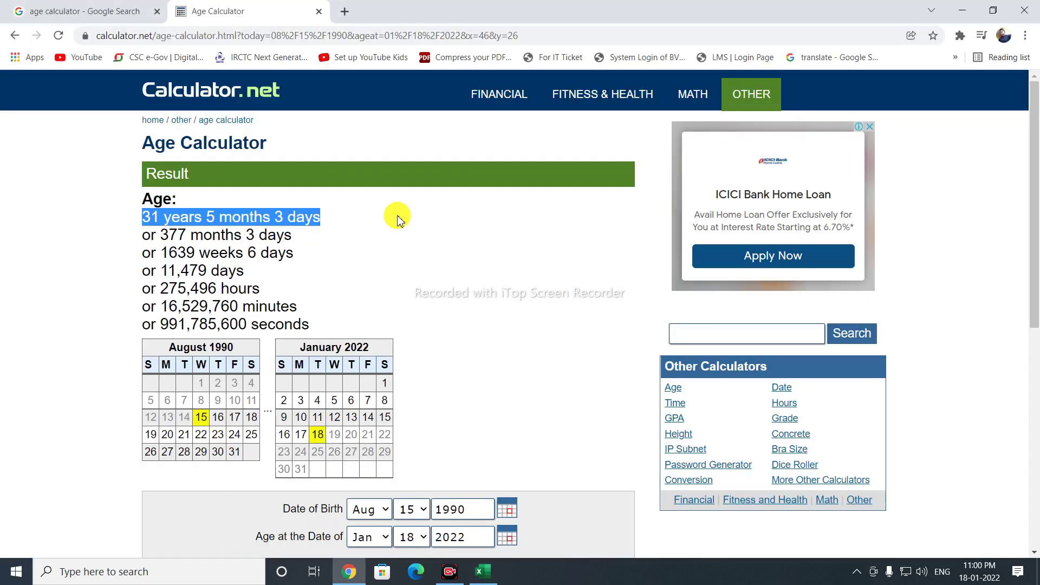
click(180, 226)
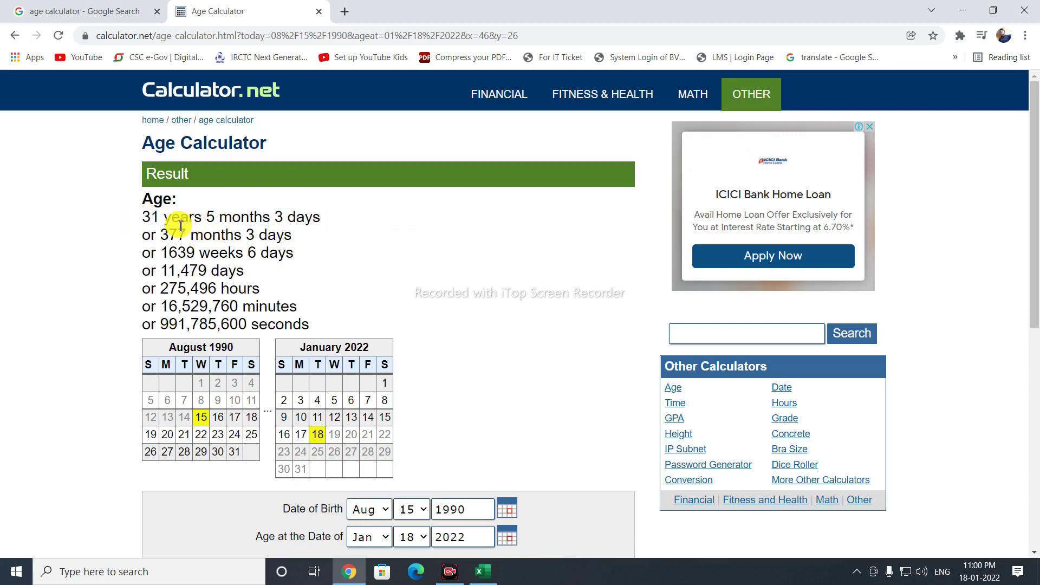
drag(143, 214, 341, 221)
key(alt+Tab)
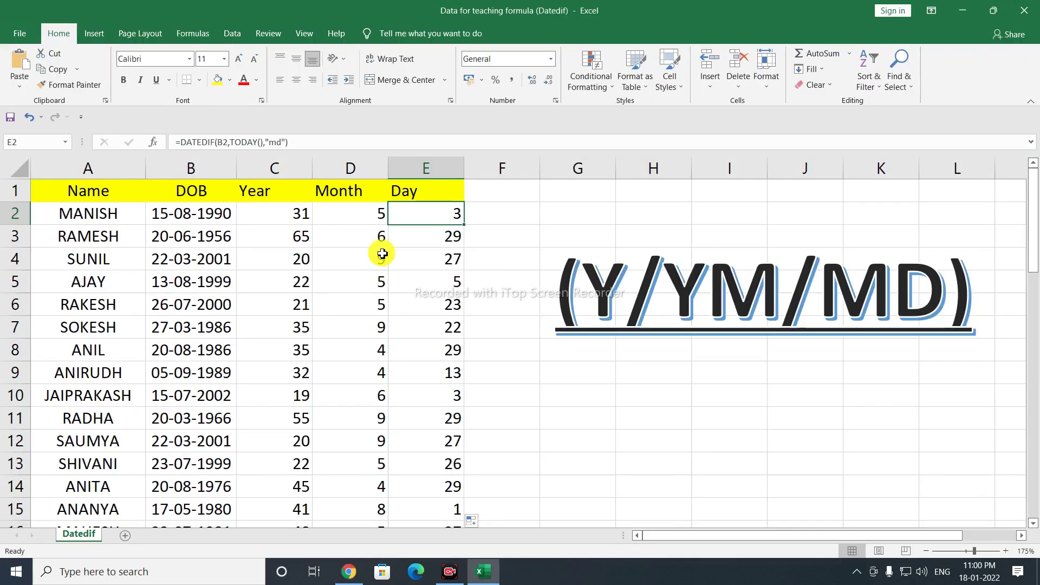
click(337, 239)
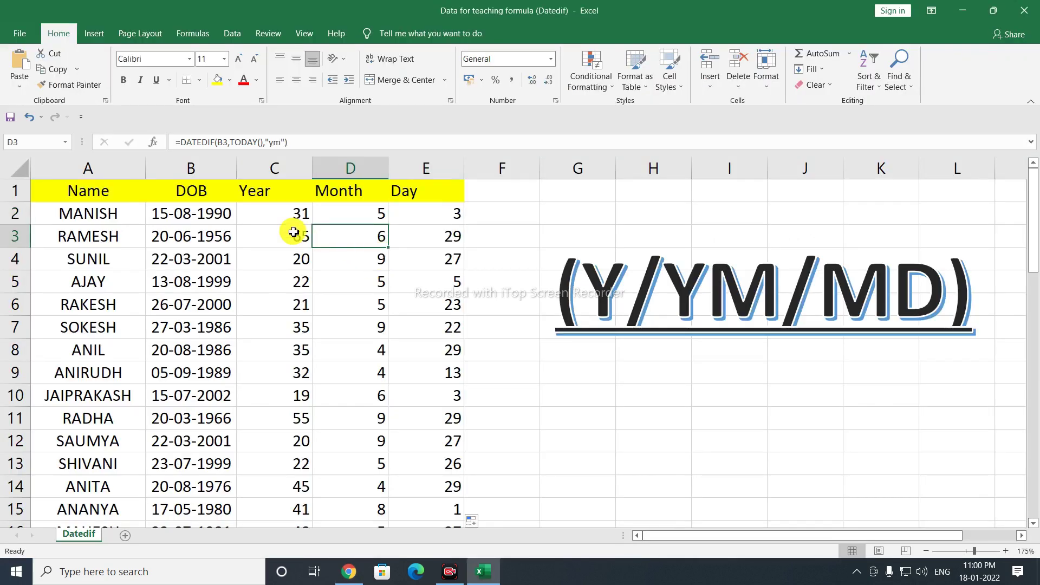